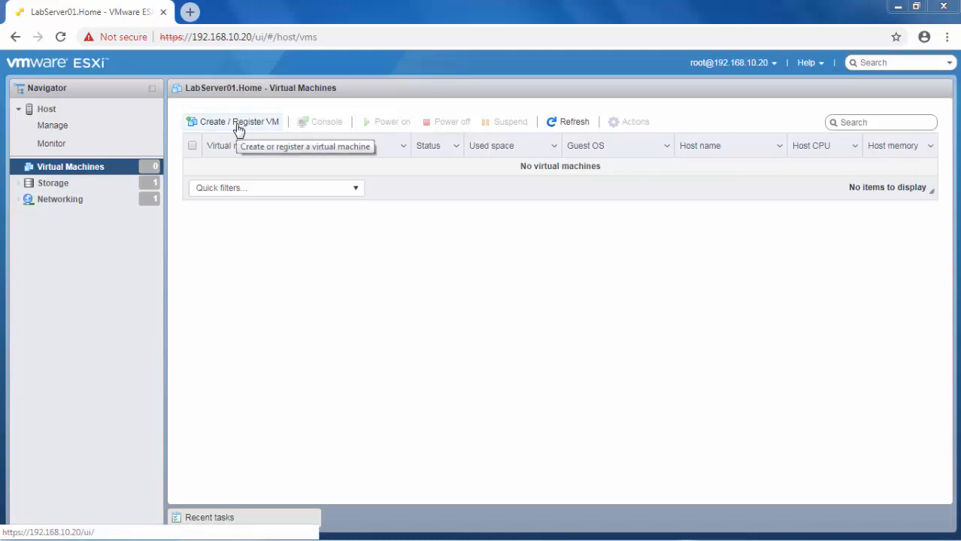
Step: Start a brand-new virtual machine and name it Test01
click(238, 122)
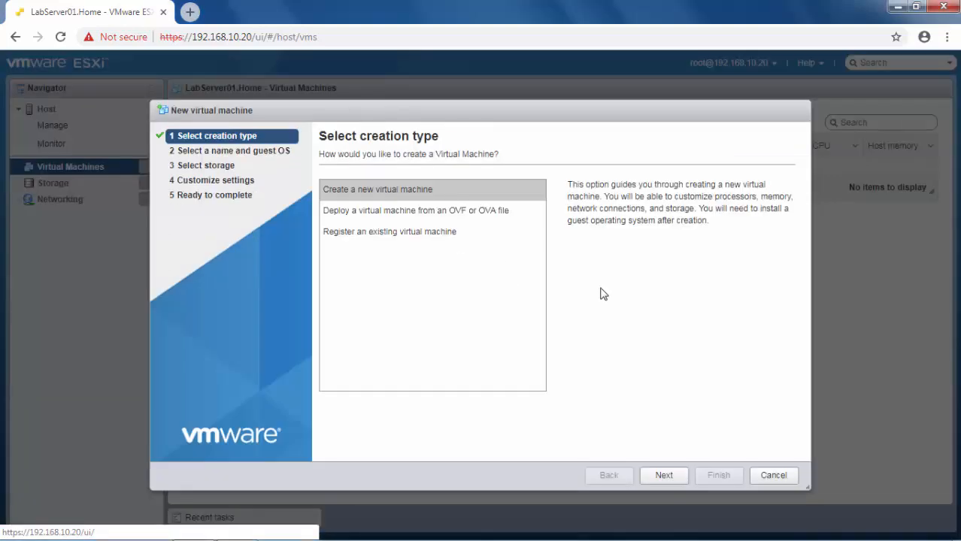
click(413, 189)
click(675, 476)
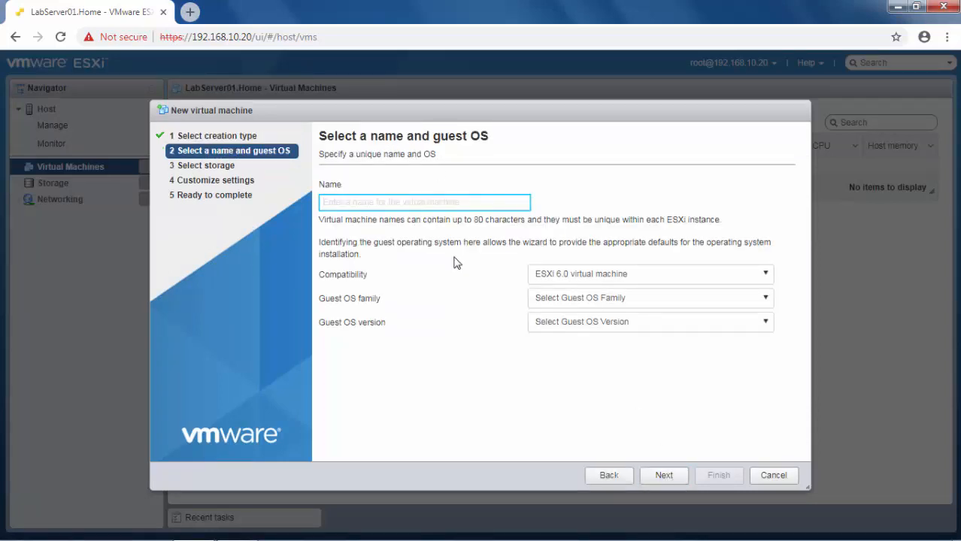
text(Test0)
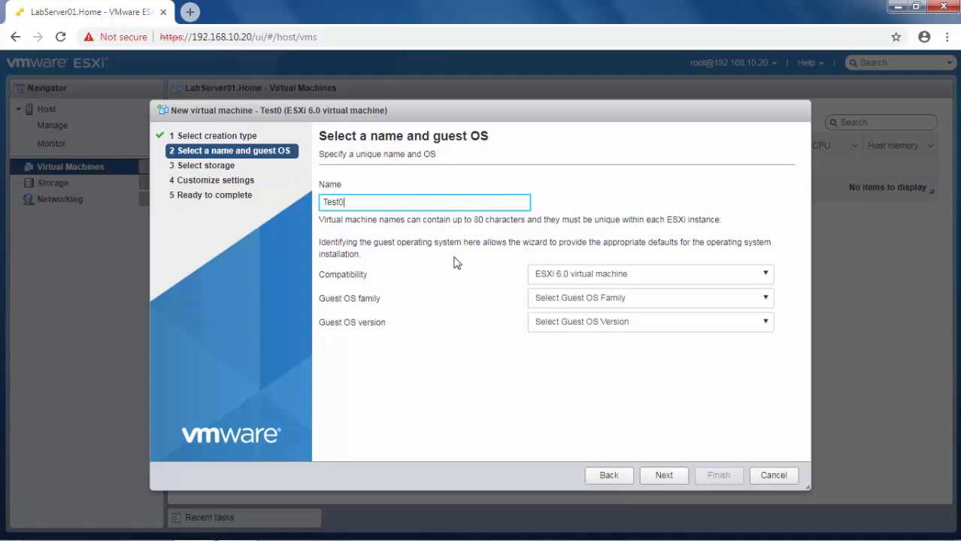
text(1)
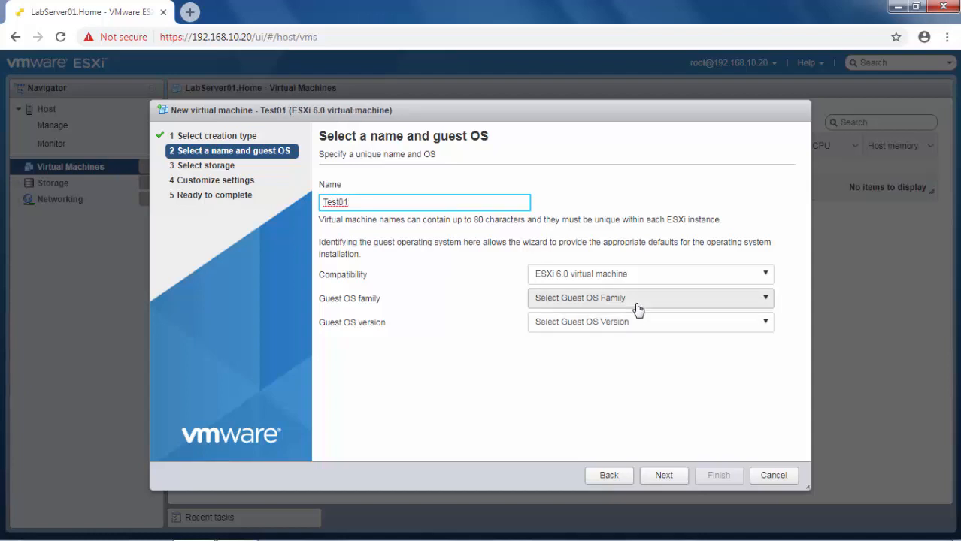
Step: Set the guest OS to Linux, CentOS 4/5/6/7 (64-bit)
click(636, 307)
click(553, 338)
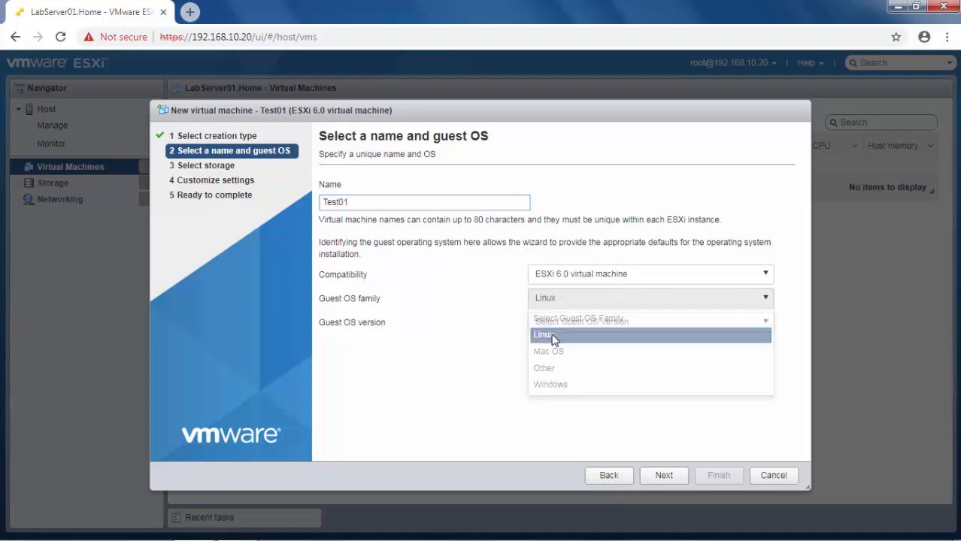
click(554, 326)
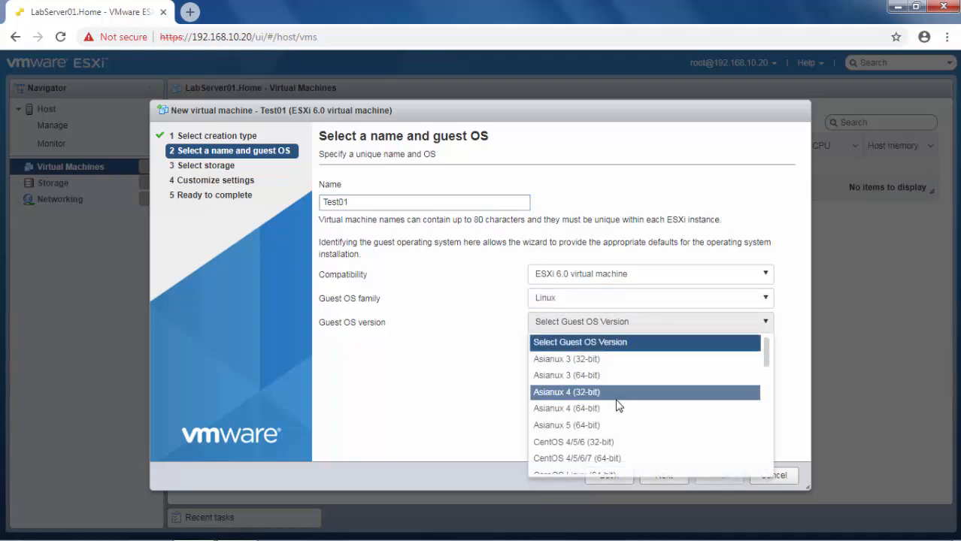
scroll(632, 402, down, 2)
scroll(665, 408, up, 1)
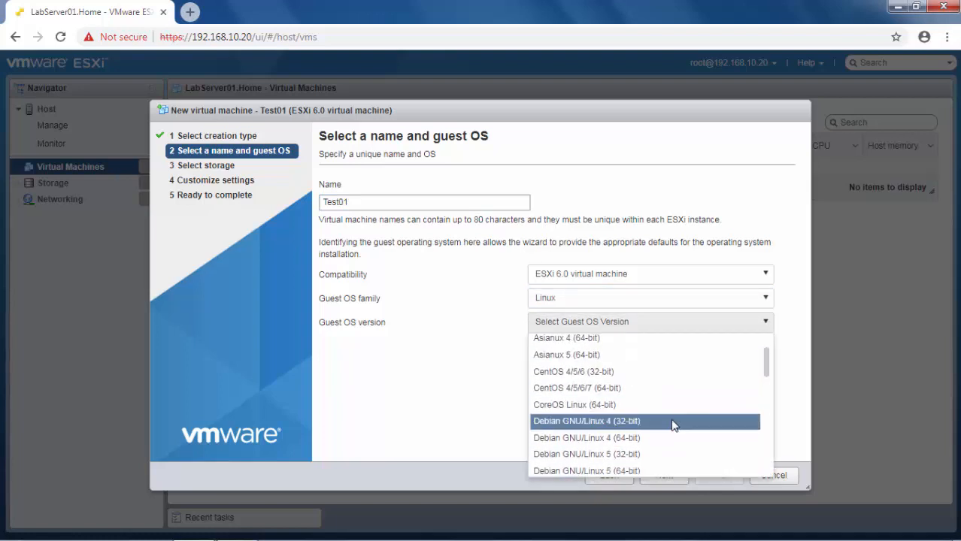
click(590, 386)
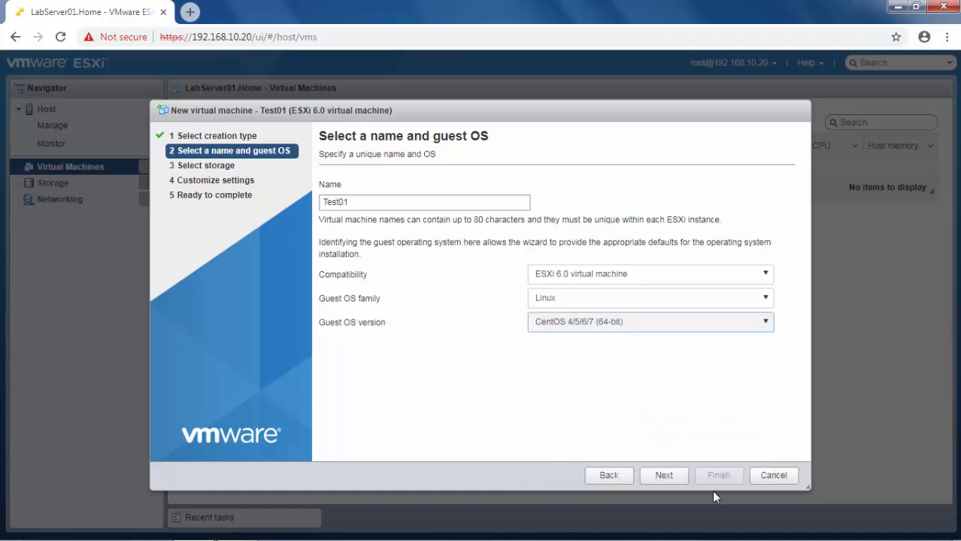
click(666, 476)
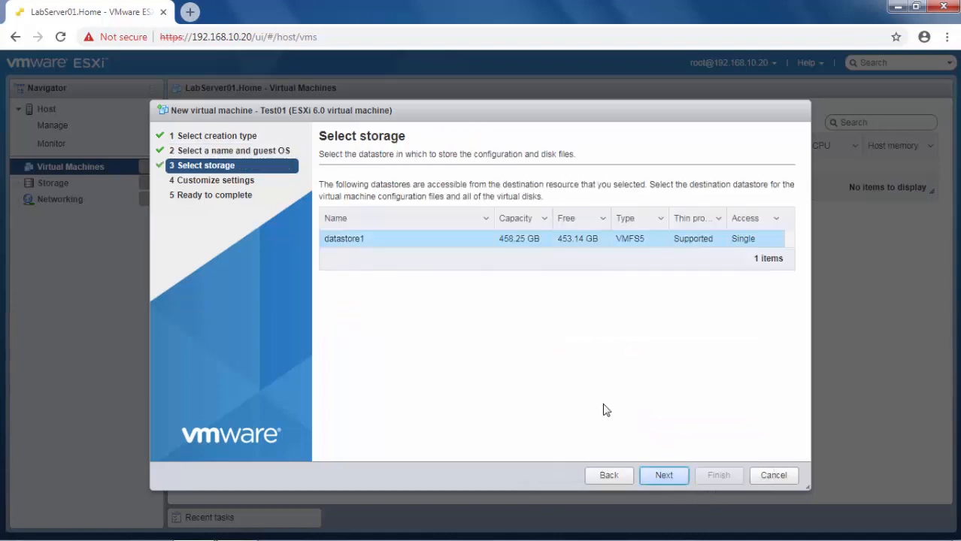
Step: Keep datastore1 and give the VM 2 CPUs and 3 GB of memory
click(364, 239)
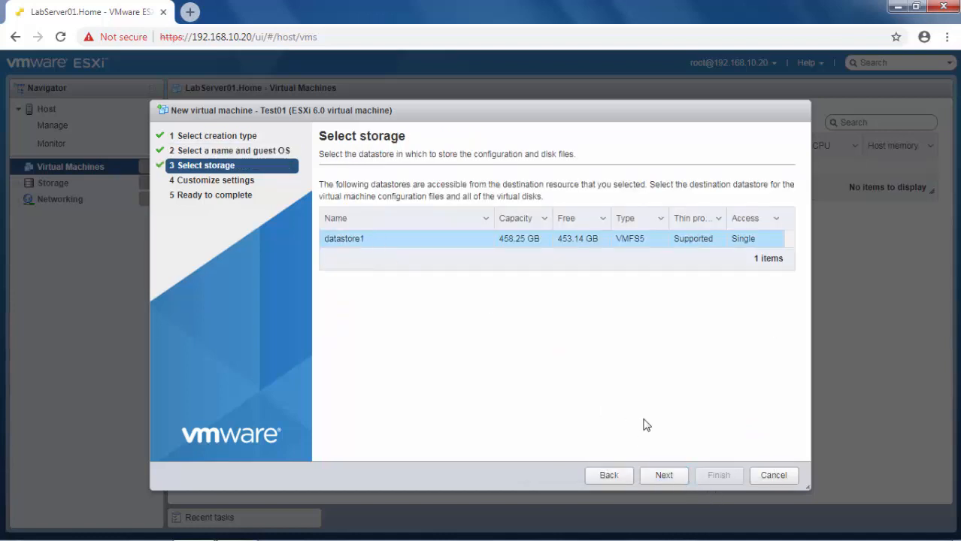
click(663, 476)
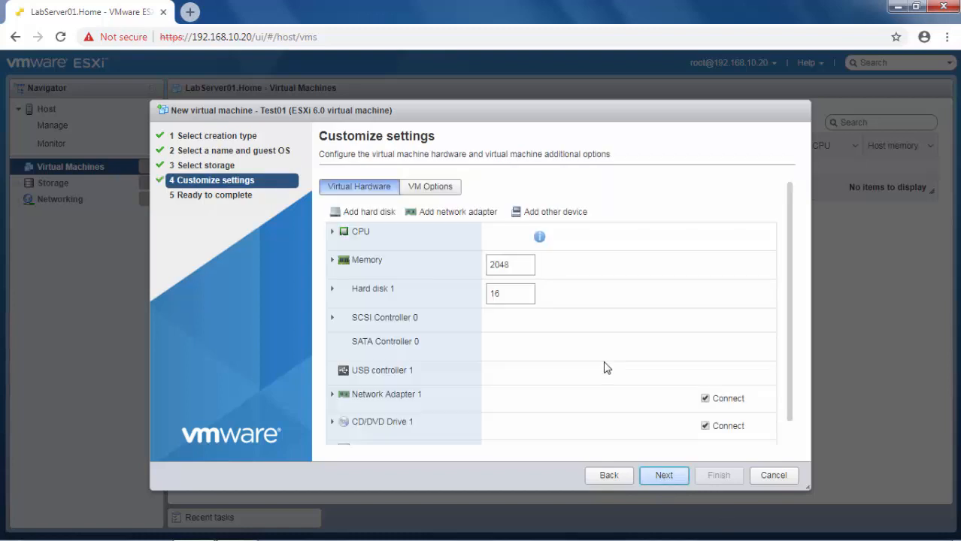
click(527, 263)
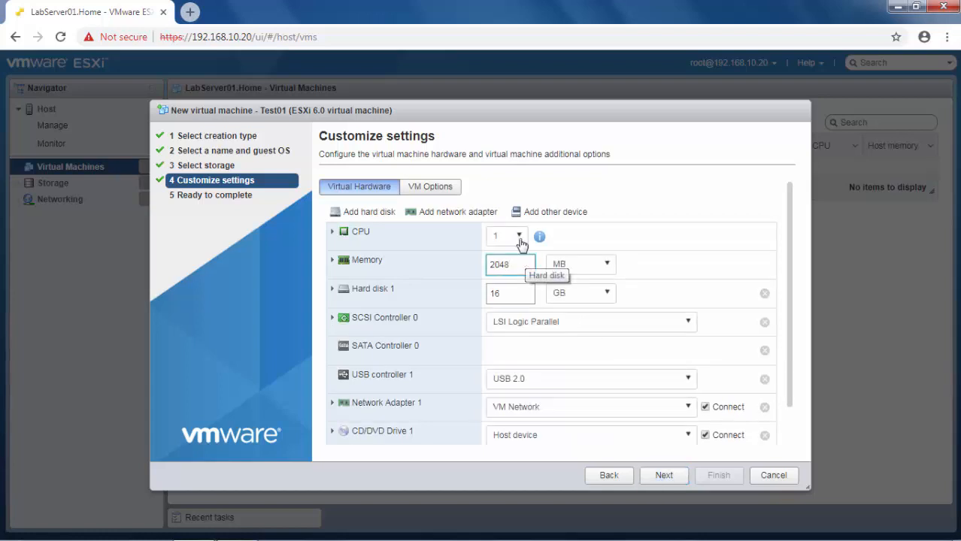
click(521, 237)
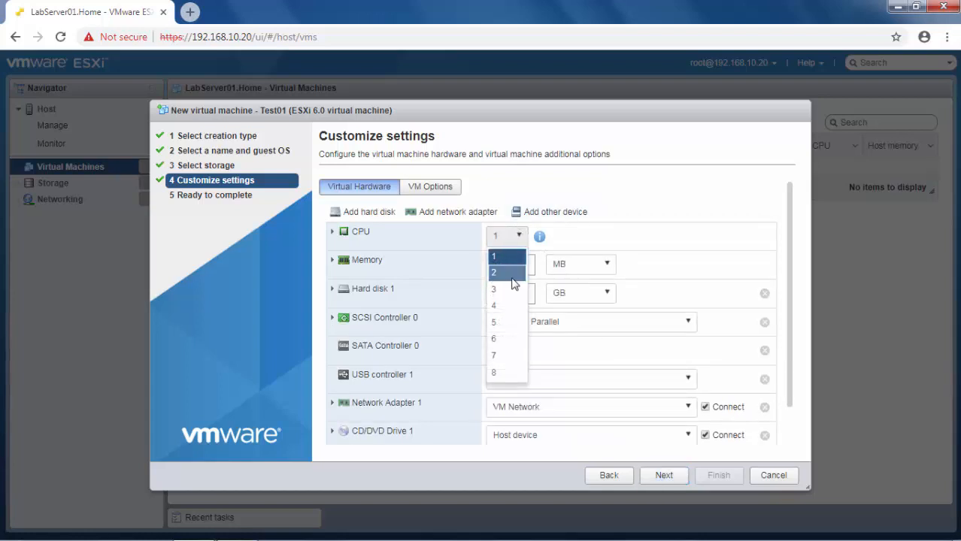
click(511, 273)
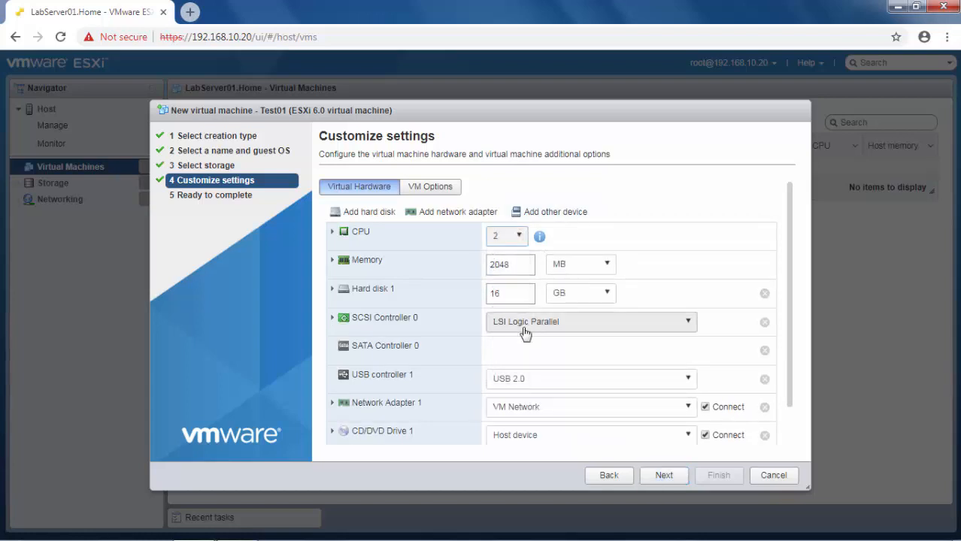
click(563, 263)
click(564, 300)
double_click(517, 265)
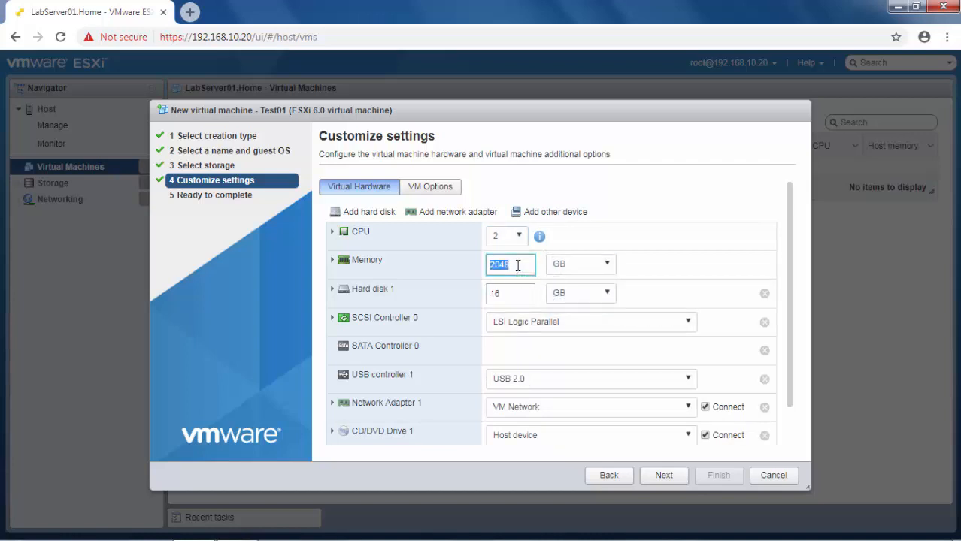
text(3)
click(520, 294)
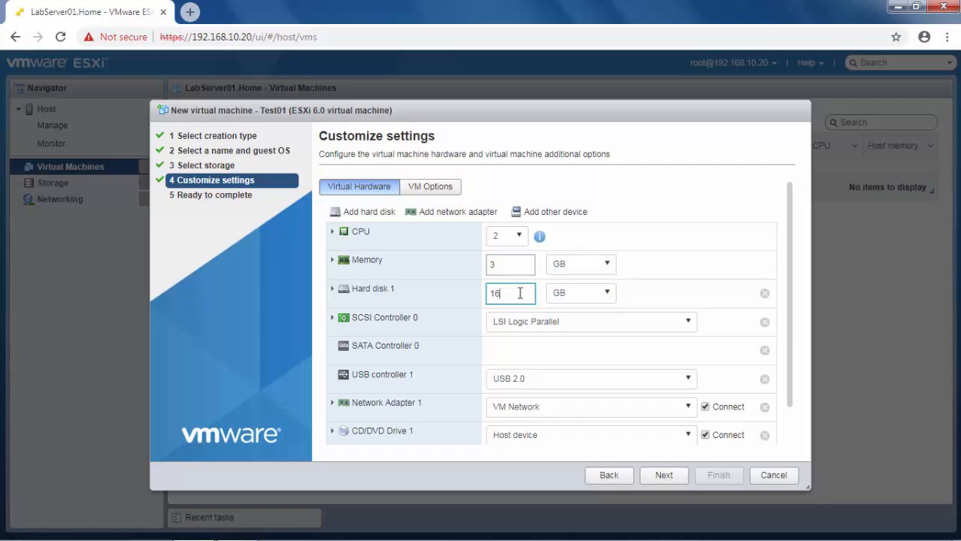
Step: Attach the CentOS installation ISO from datastore1 as CD/DVD Drive 1
scroll(707, 353, down, 1)
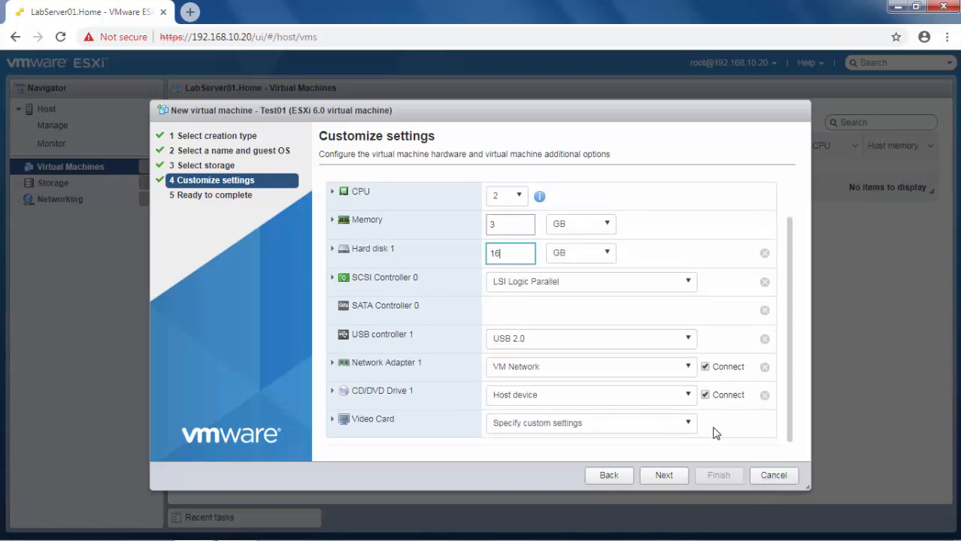
click(688, 396)
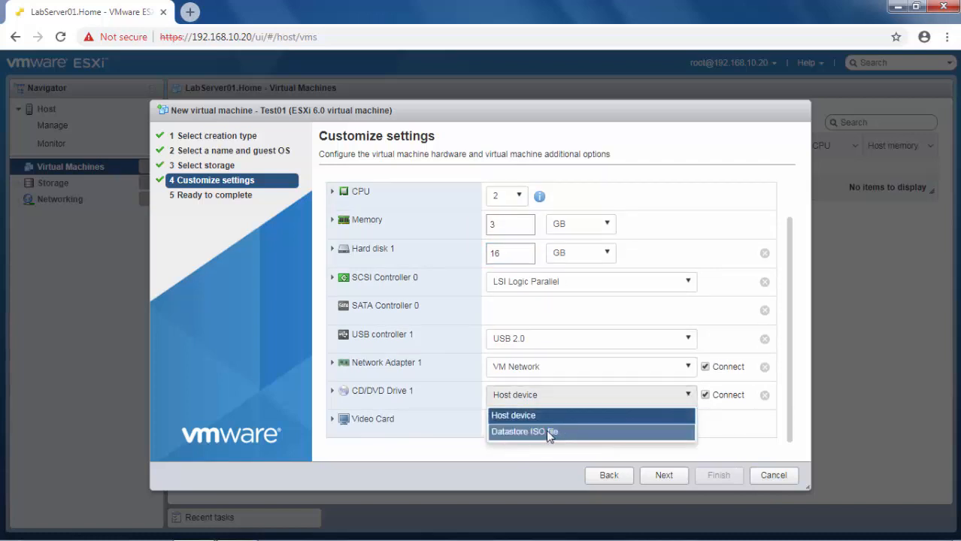
click(548, 432)
click(319, 195)
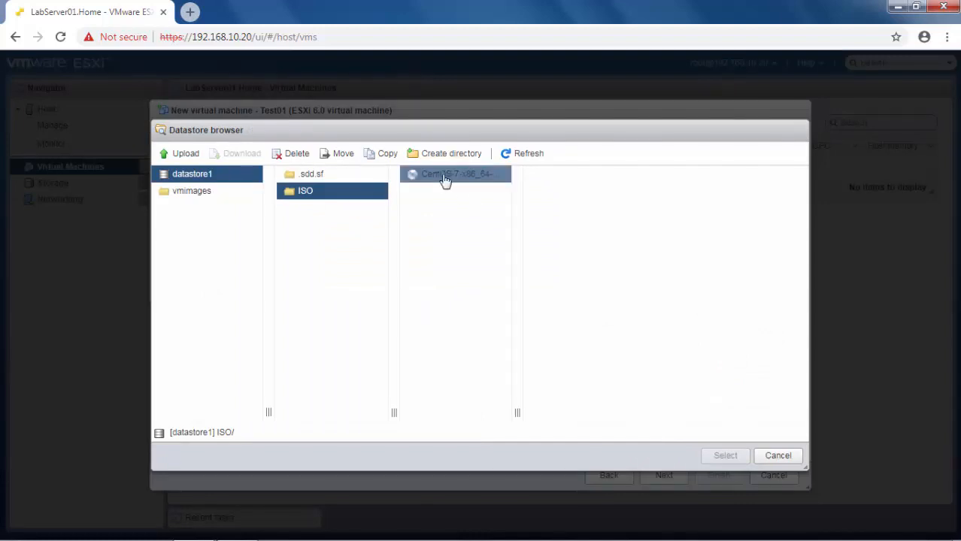
click(444, 178)
click(718, 456)
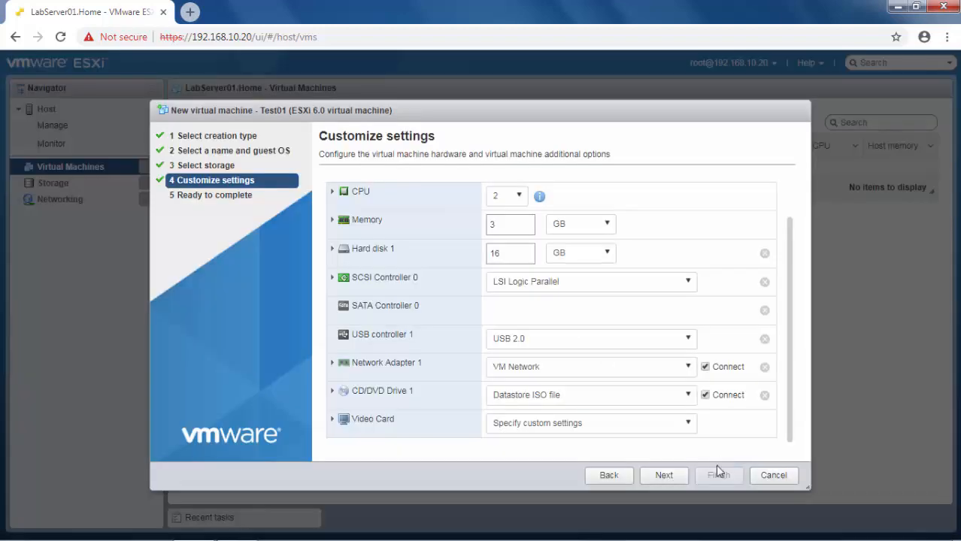
click(667, 478)
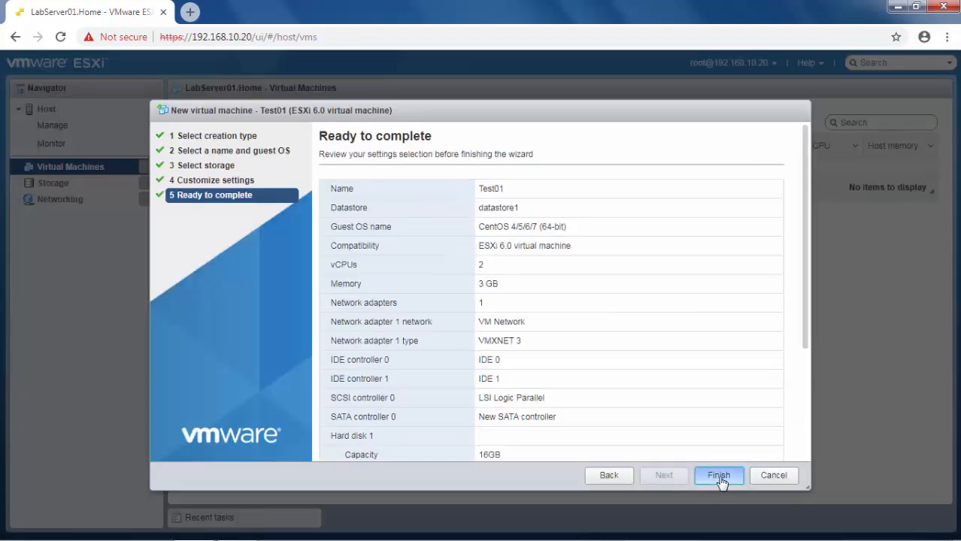
Step: Finish the wizard, select Test01 and expand its console to full screen
click(720, 480)
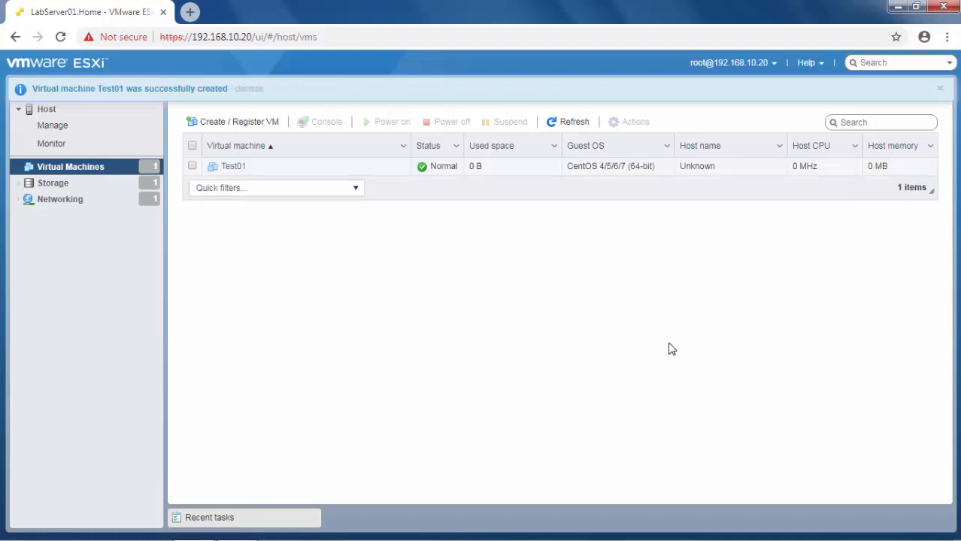
click(239, 167)
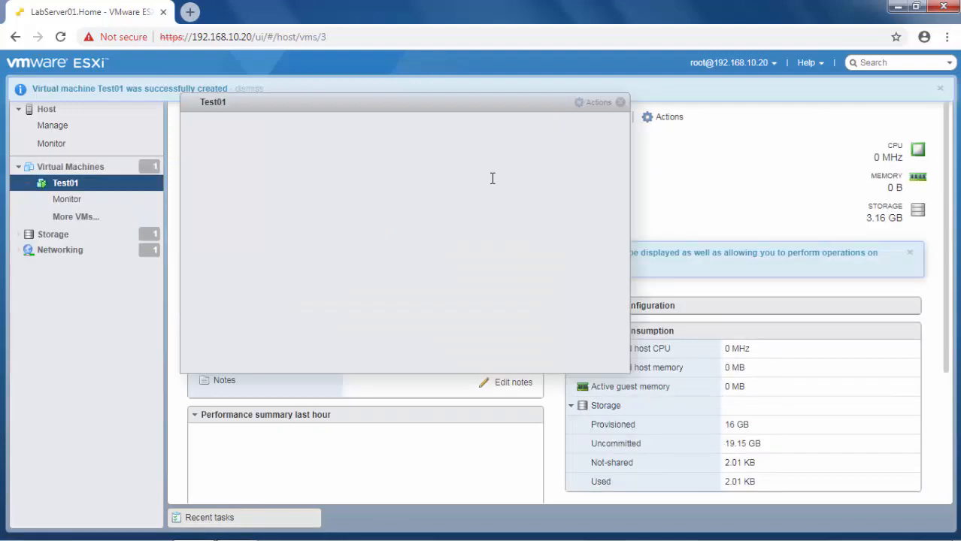
double_click(452, 106)
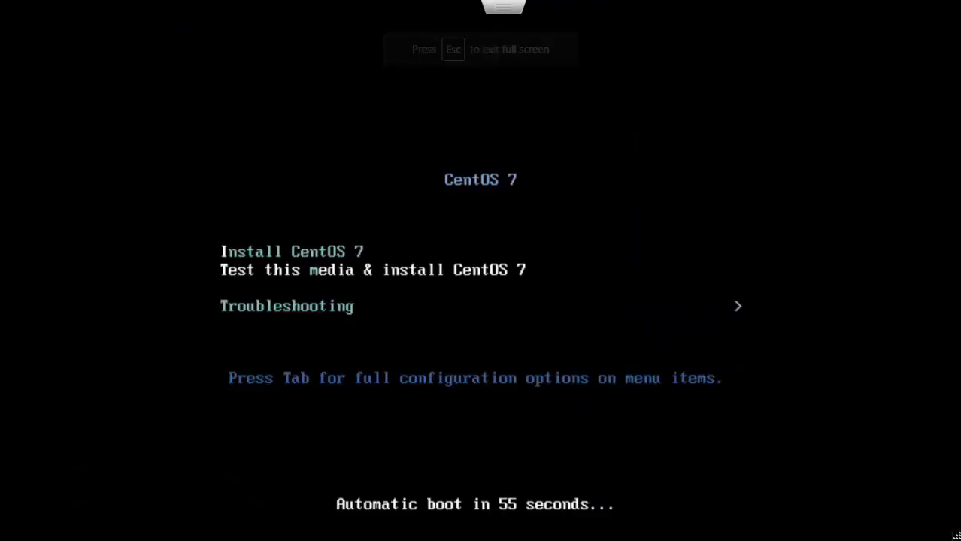
Step: Boot Install CentOS 7 and continue with English (United States) as the language
key(Up)
key(Return)
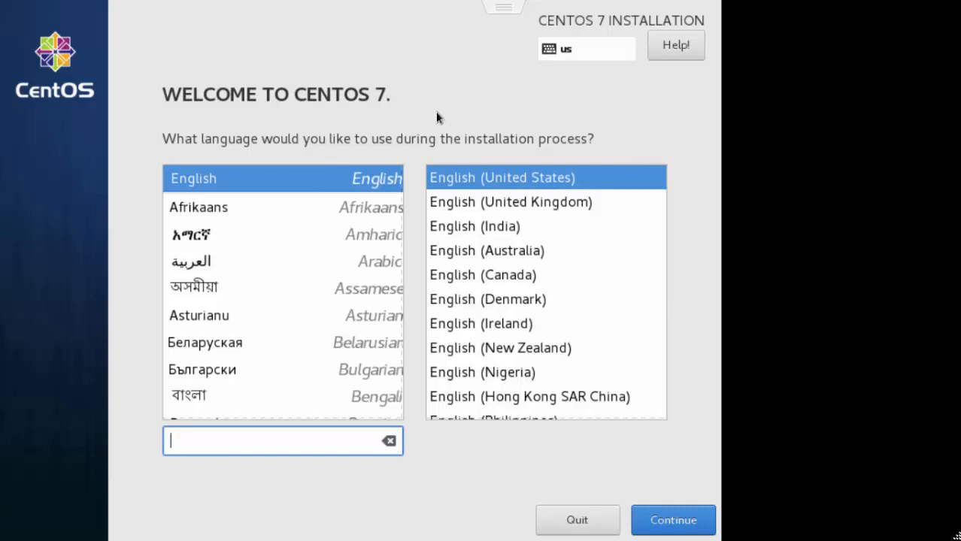
click(552, 178)
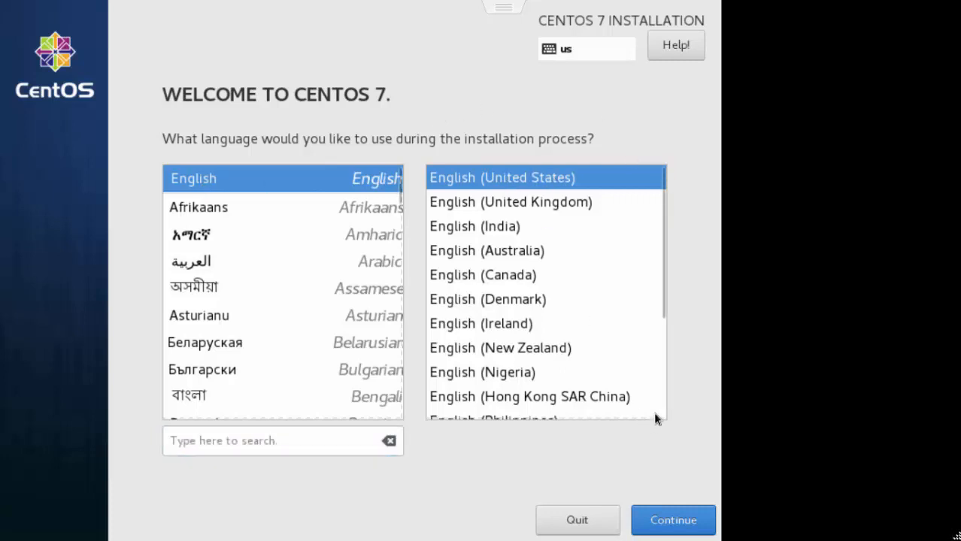
click(680, 528)
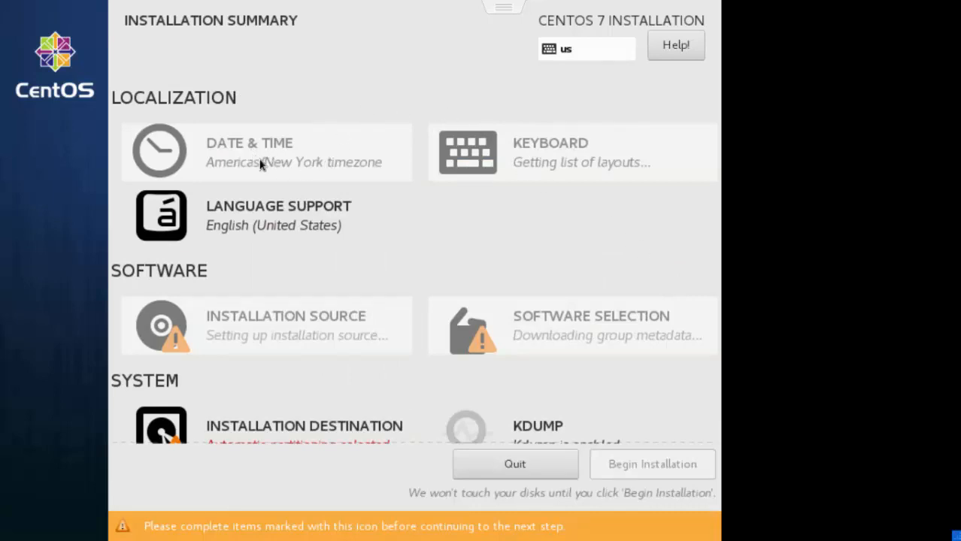
Step: Accept the New York timezone and confirm automatic partitioning on the 16 GiB VMware disk
click(363, 178)
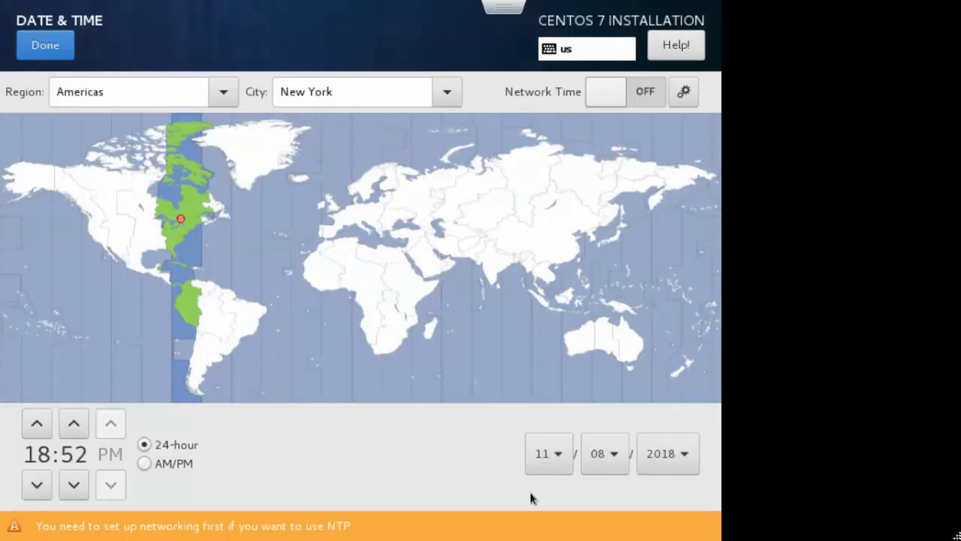
click(37, 50)
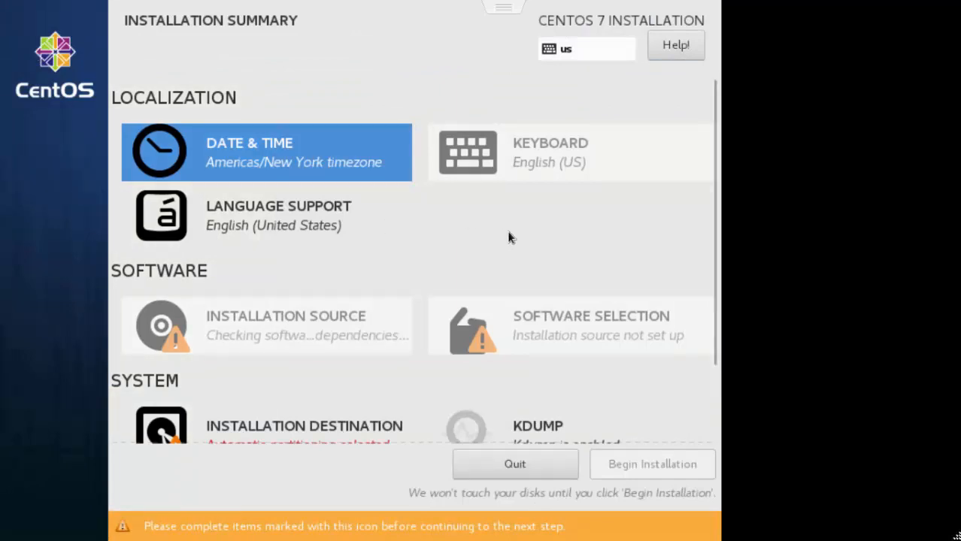
scroll(285, 351, down, 2)
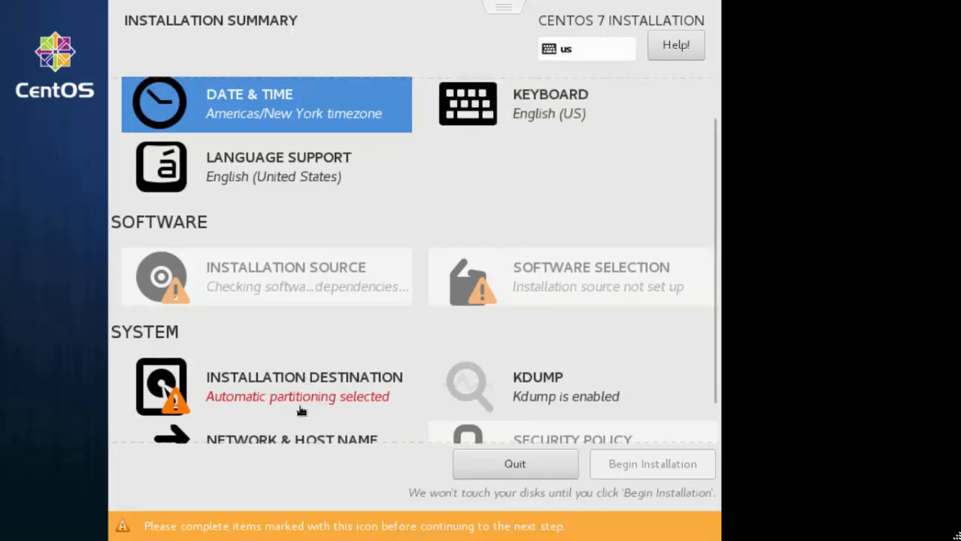
click(256, 391)
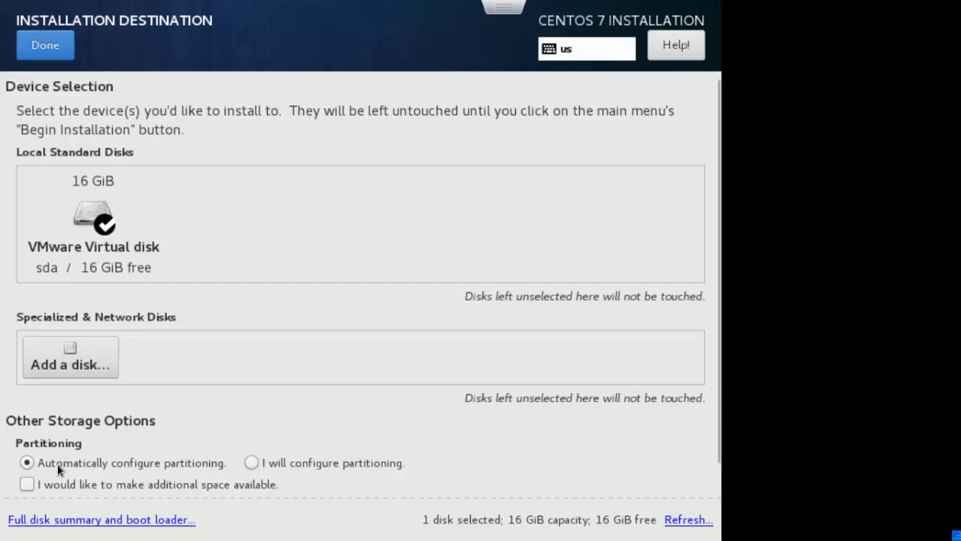
click(50, 47)
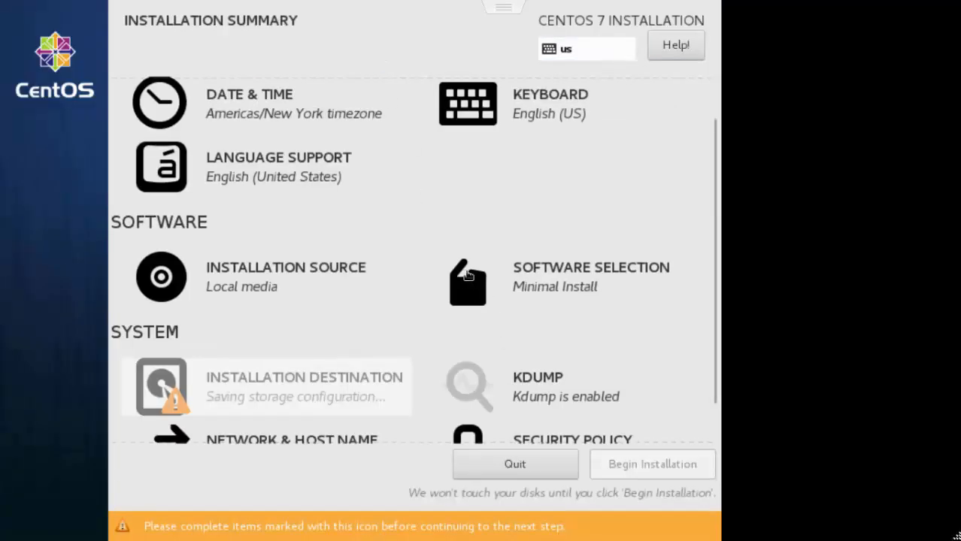
Step: Choose Minimal Install without the Security Tools add-on as the software selection
click(551, 267)
click(549, 267)
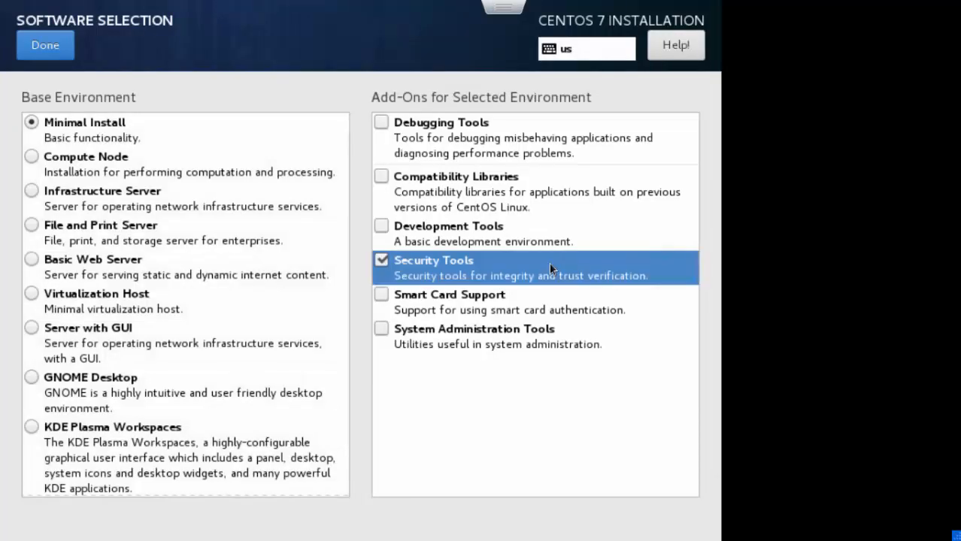
click(382, 260)
click(84, 129)
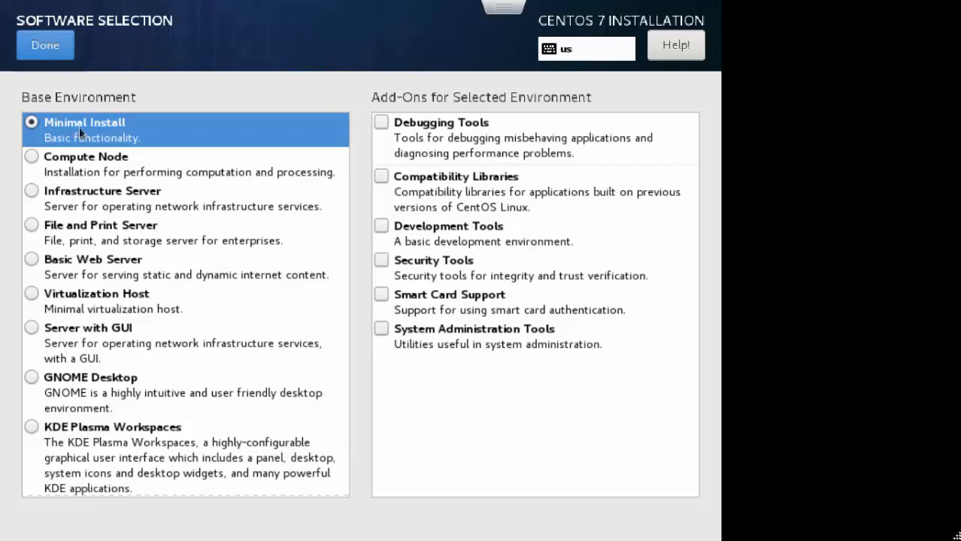
click(50, 48)
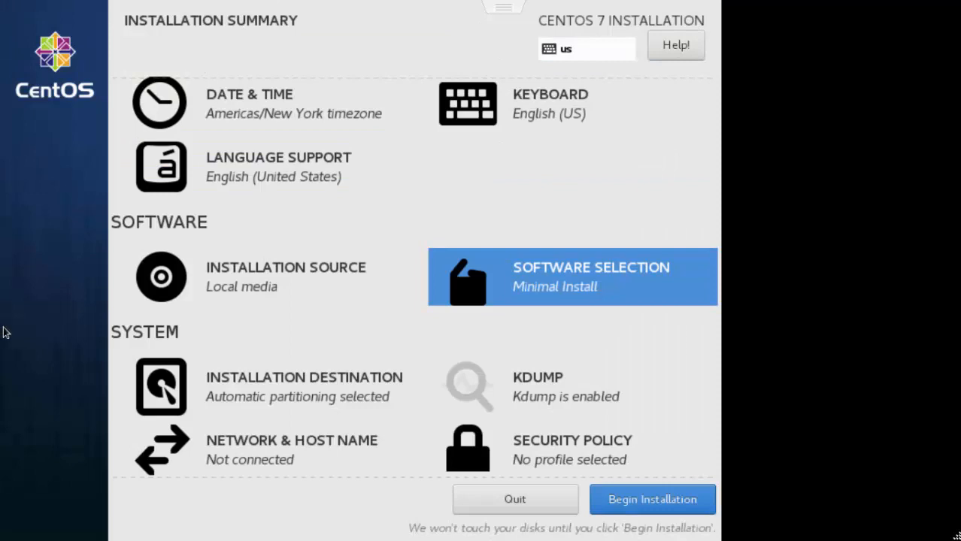
scroll(168, 353, down, 1)
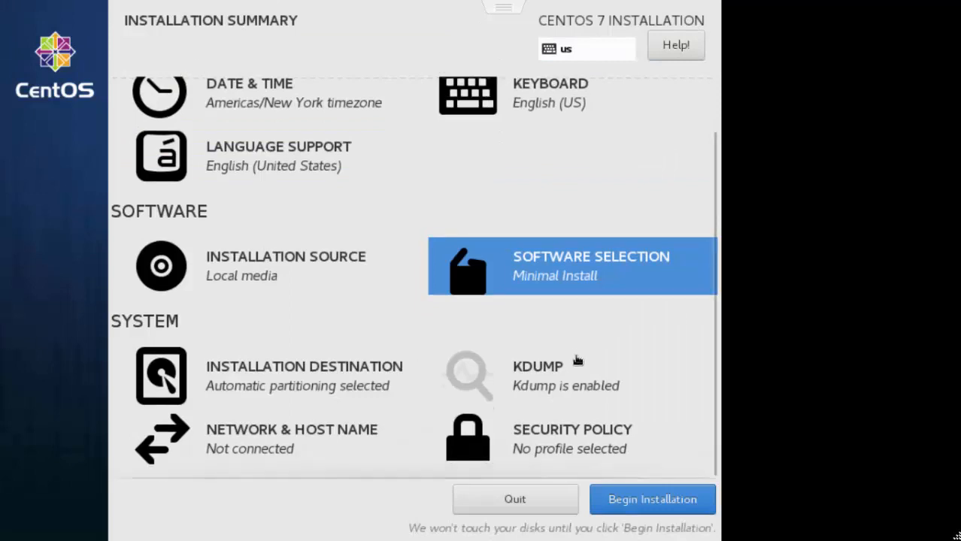
Step: Turn on the ens160 Ethernet connection and set its IPv4 method to Manual
click(257, 440)
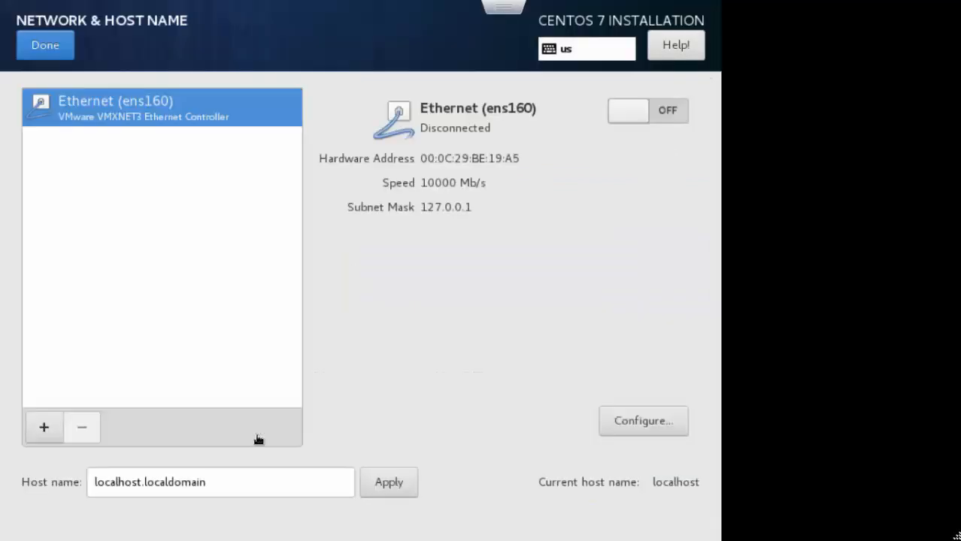
click(677, 112)
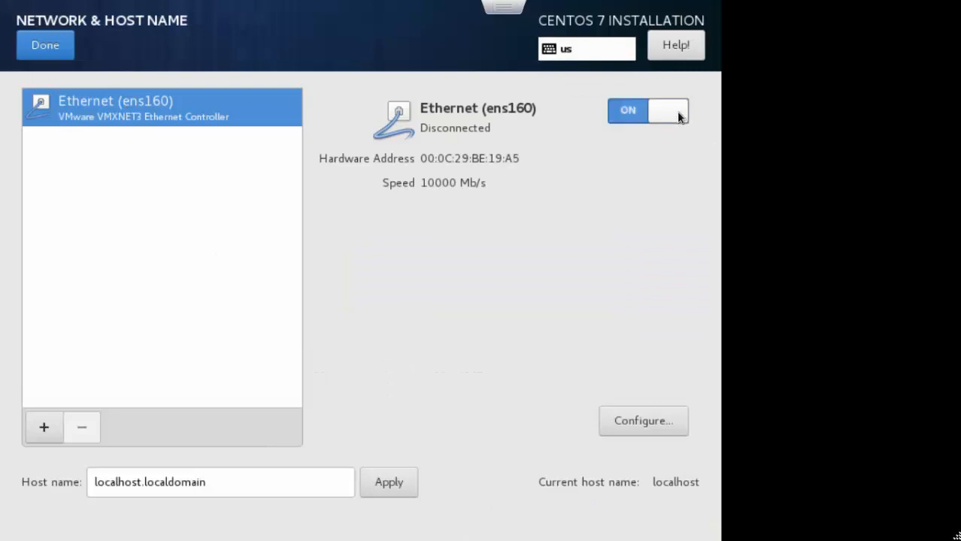
click(658, 419)
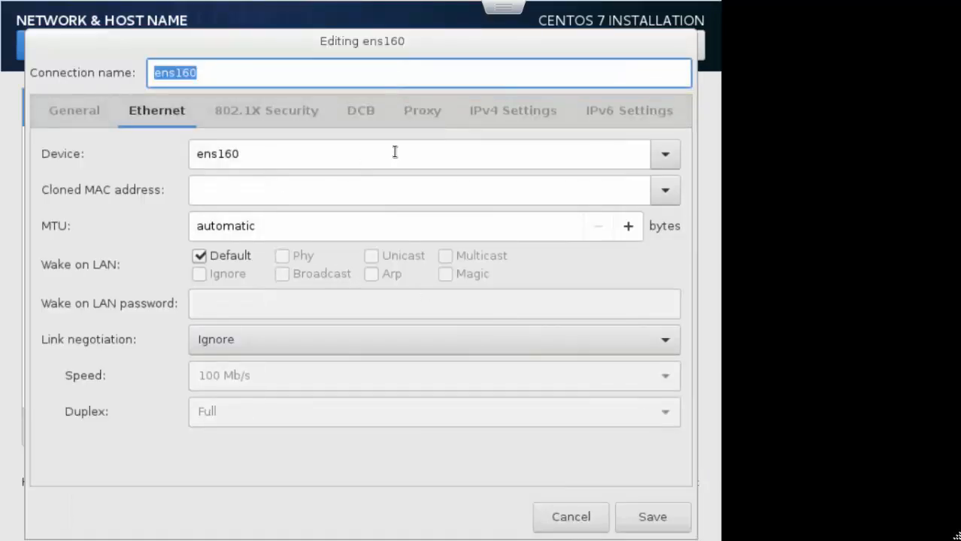
click(513, 112)
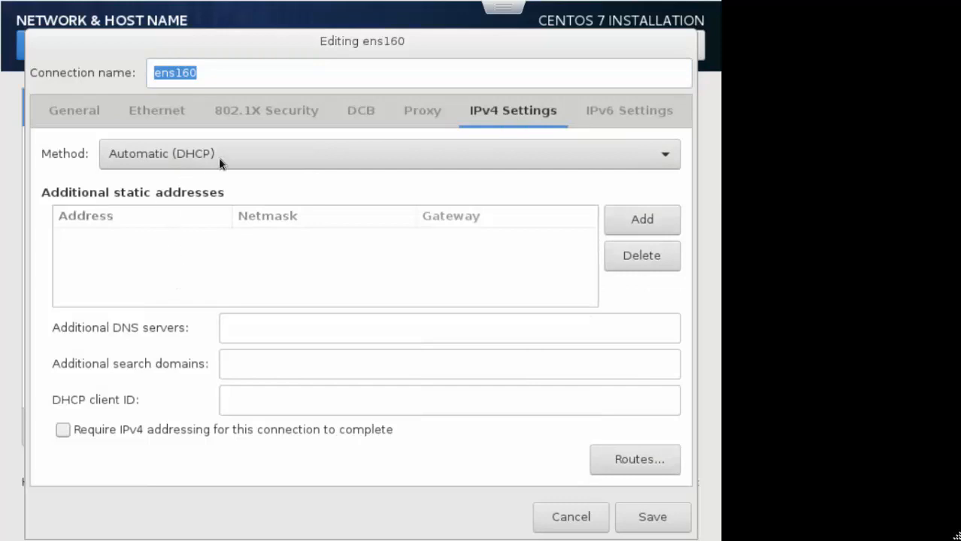
click(251, 155)
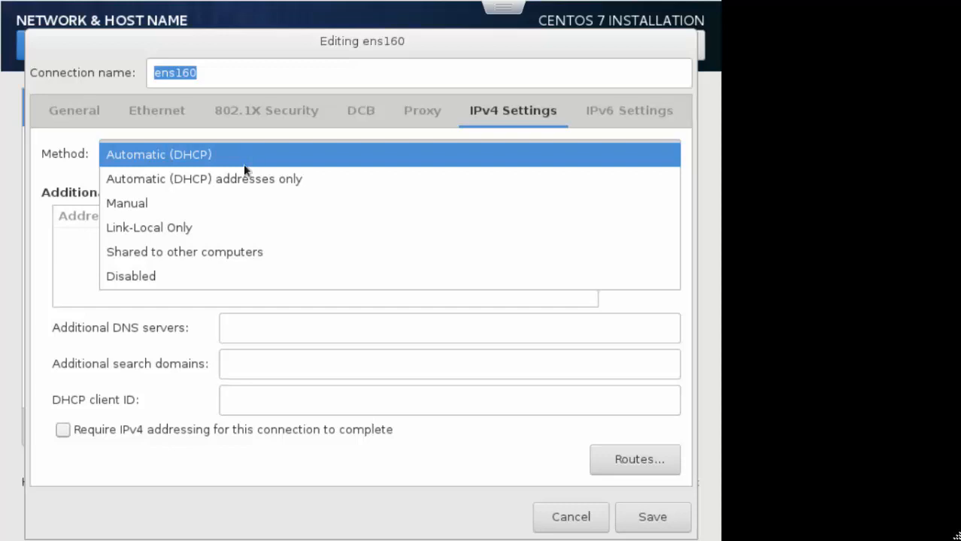
click(183, 204)
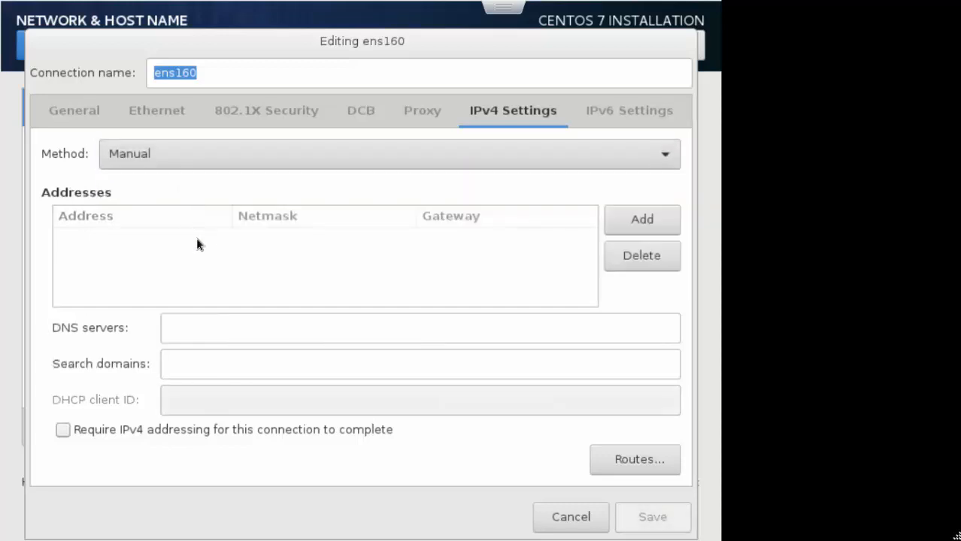
Step: Add address 192.168.10.15, netmask 24, gateway 192.168.10.1 and DNS 8.8.8.8
click(652, 220)
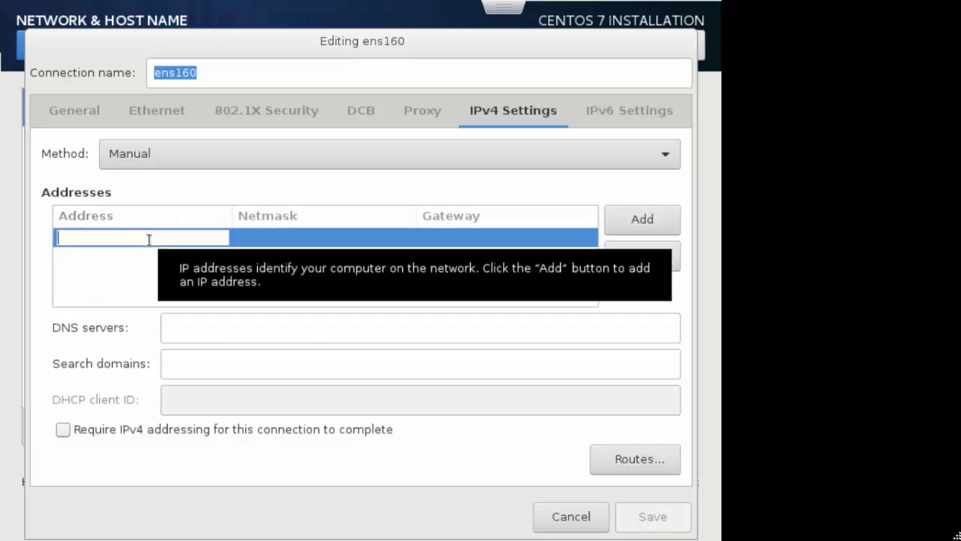
text(192.1)
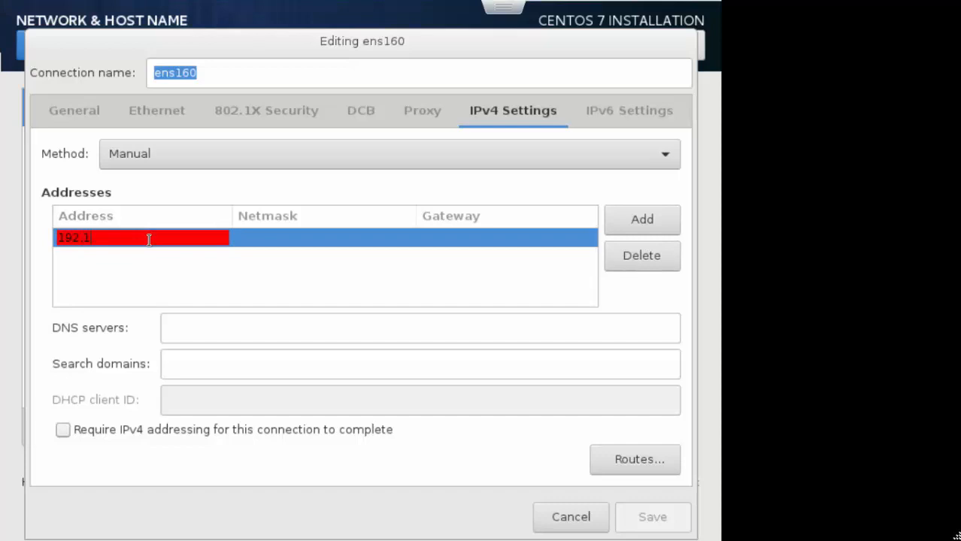
text(68.10.15)
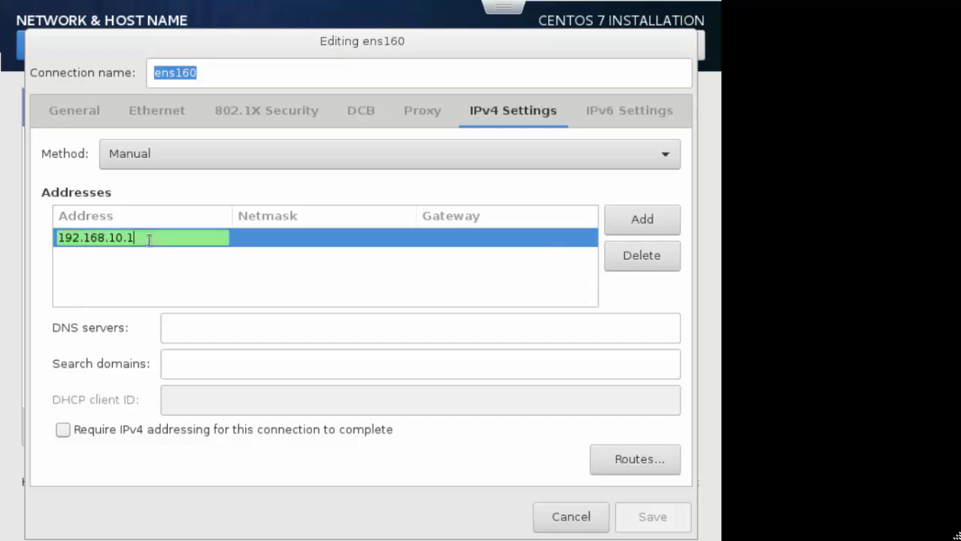
click(266, 235)
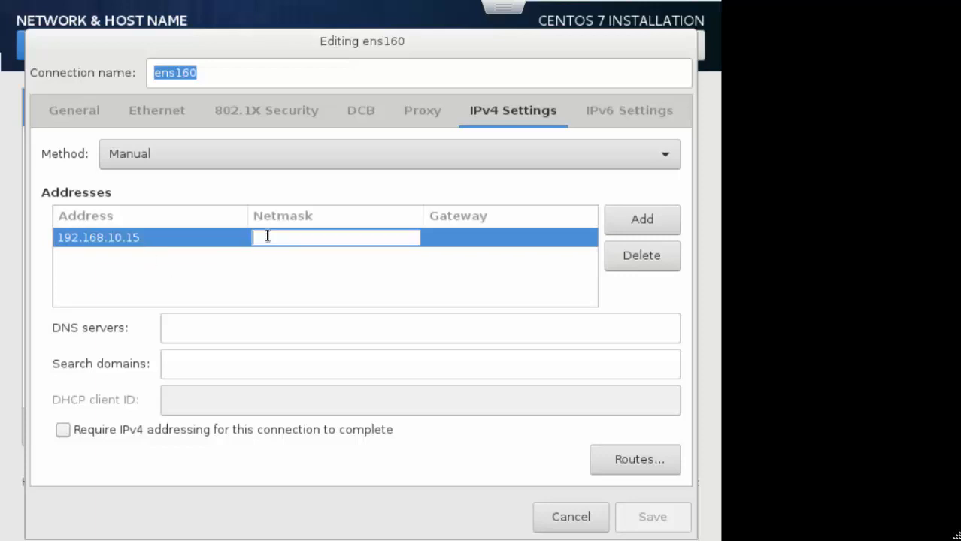
text(24)
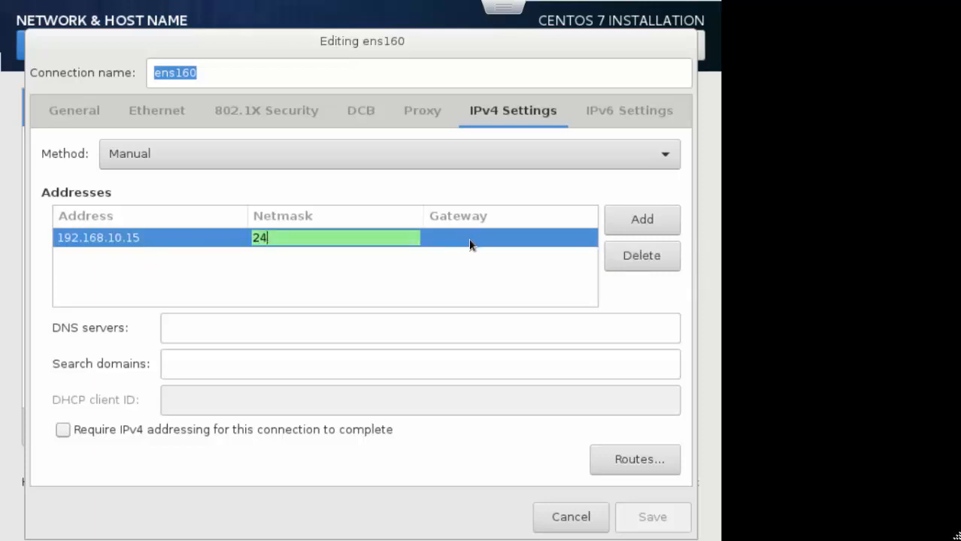
click(468, 239)
text(192)
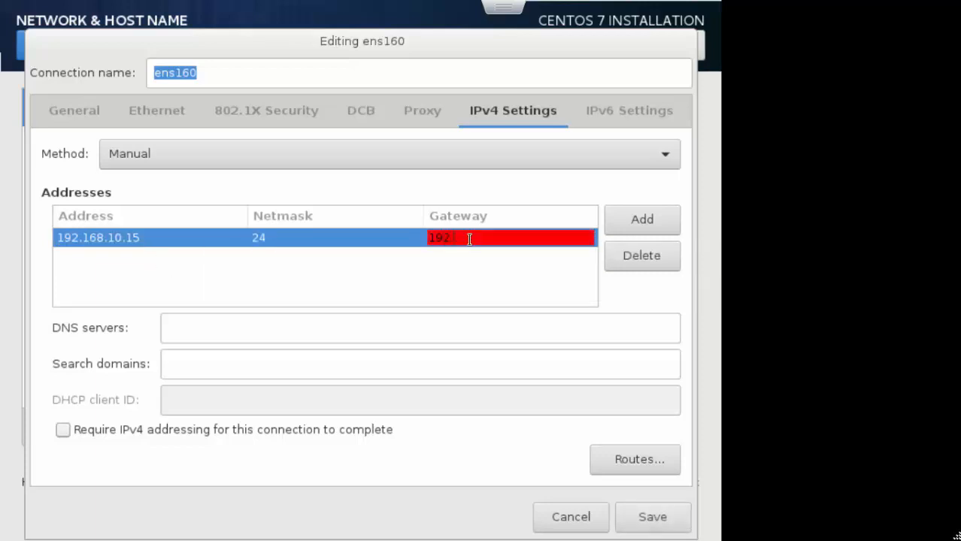
text(.168.10.1)
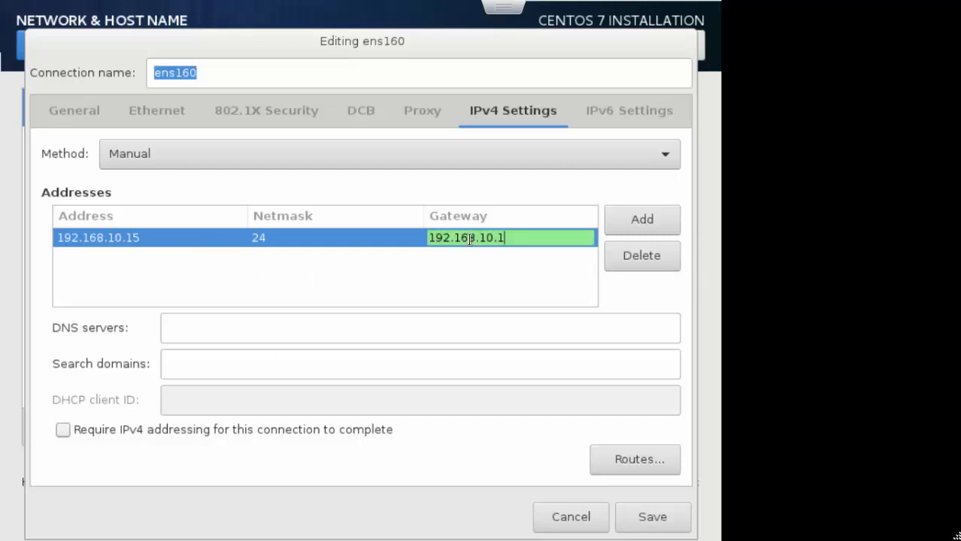
click(415, 328)
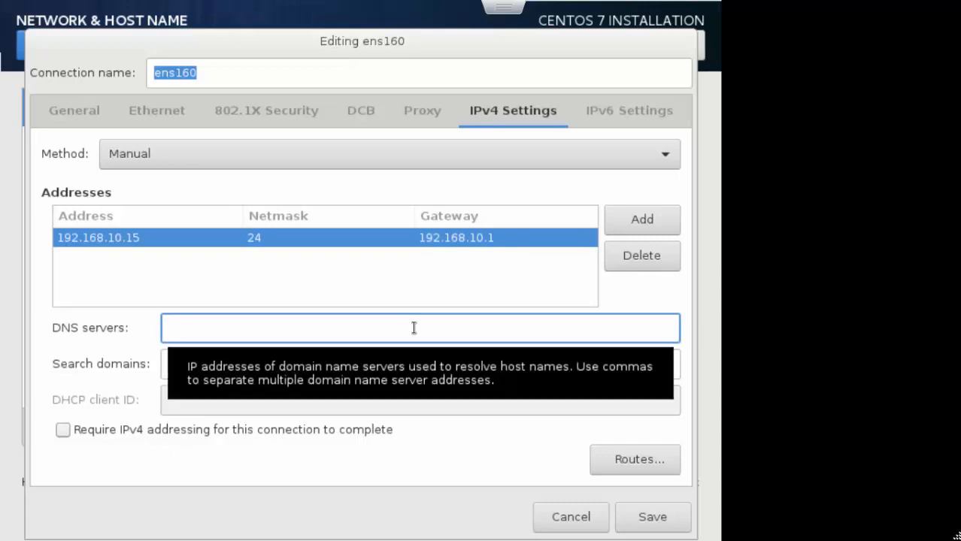
text(8.8.8.8)
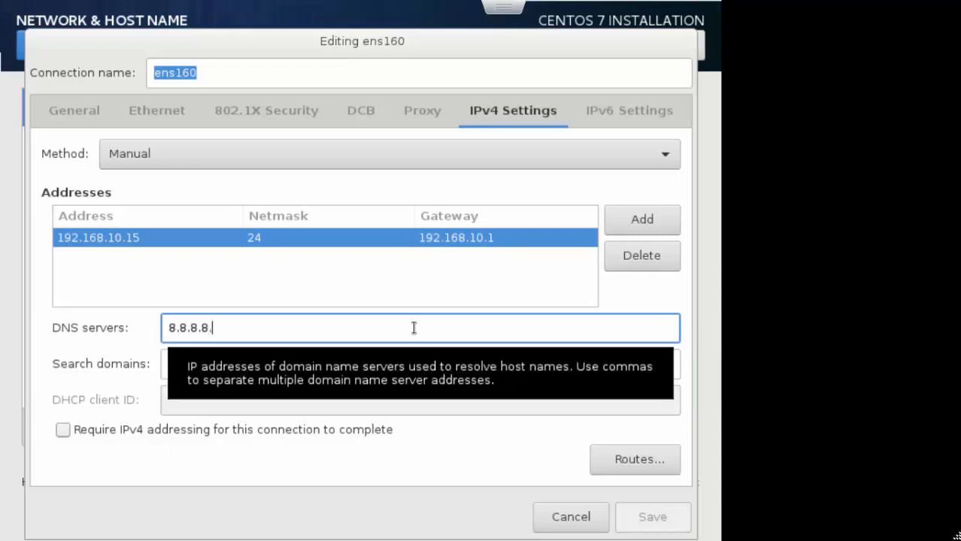
text(.)
key(BackSpace)
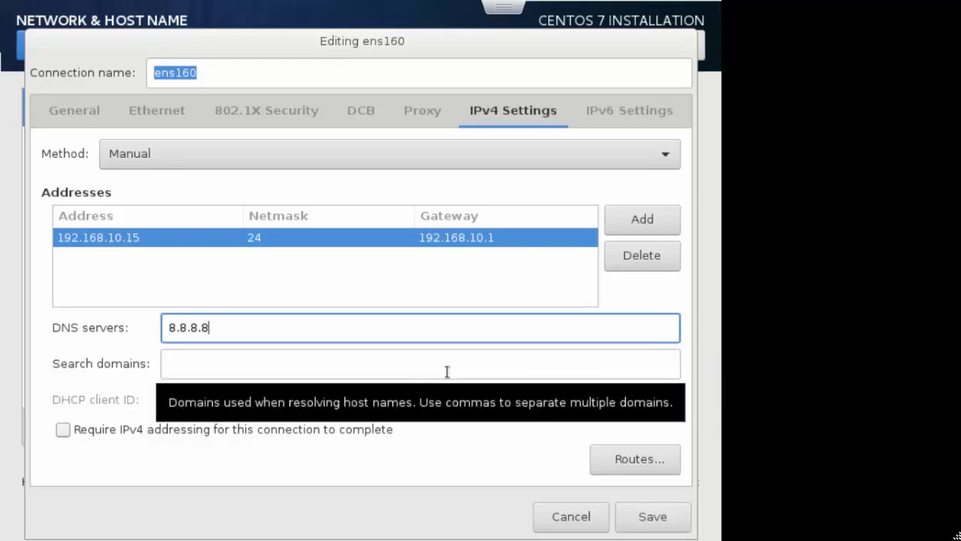
key(Tab)
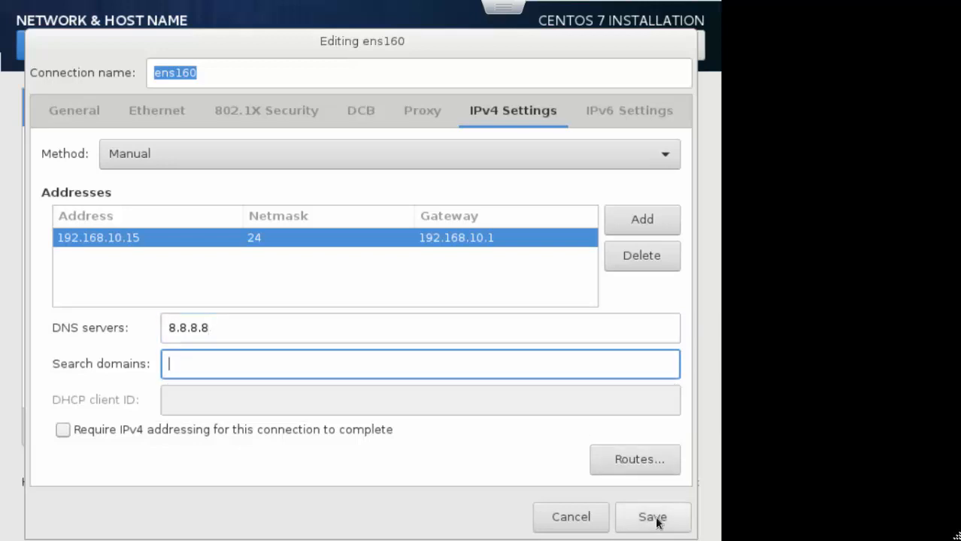
Step: Set the IPv6 method to Ignore and save the connection
click(605, 113)
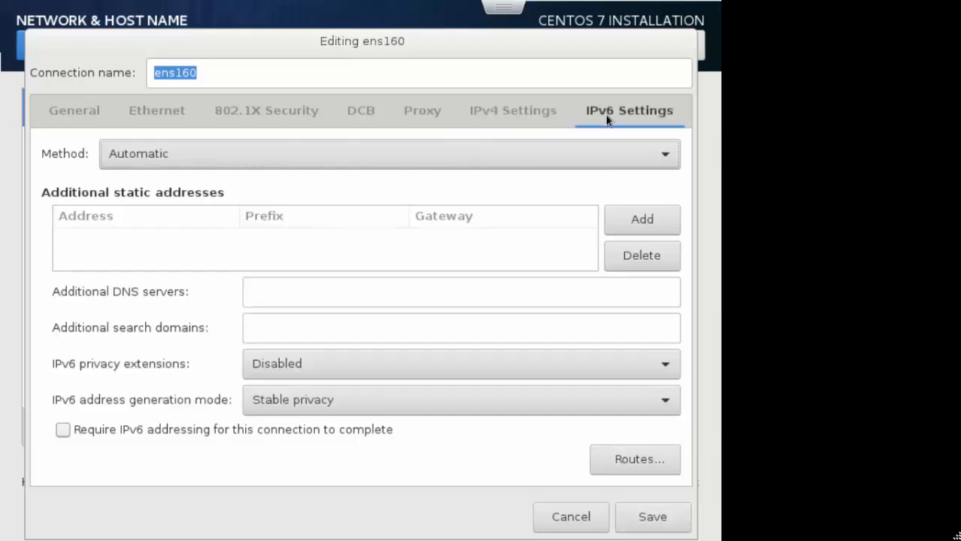
click(185, 158)
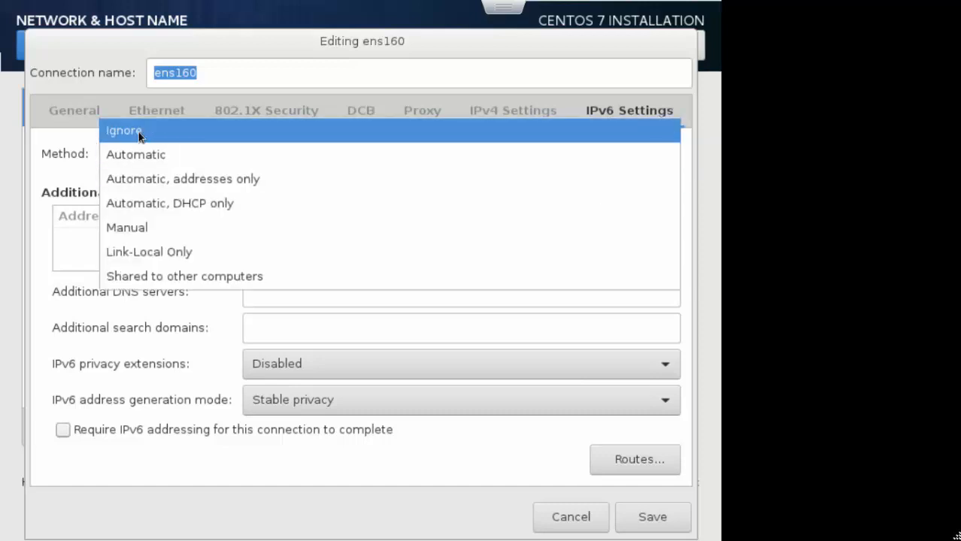
click(138, 133)
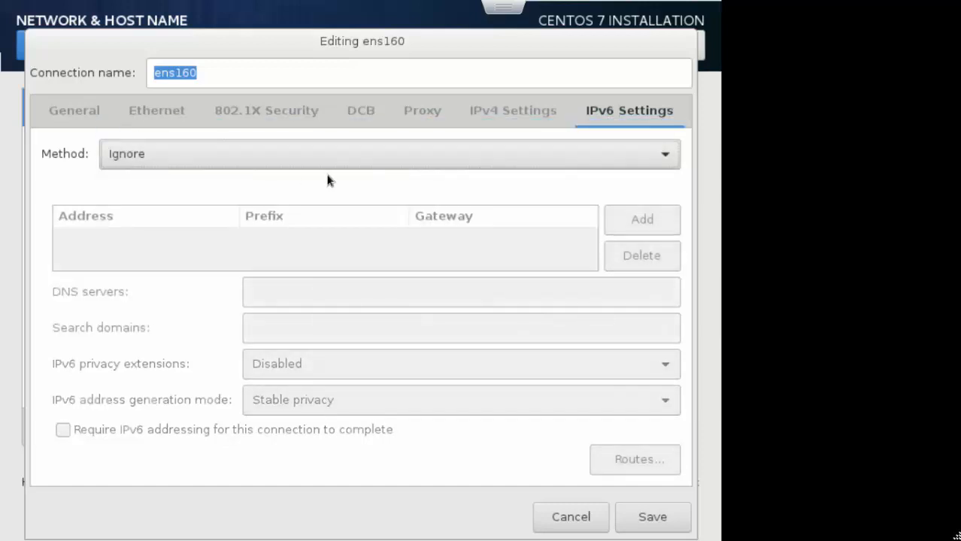
click(638, 521)
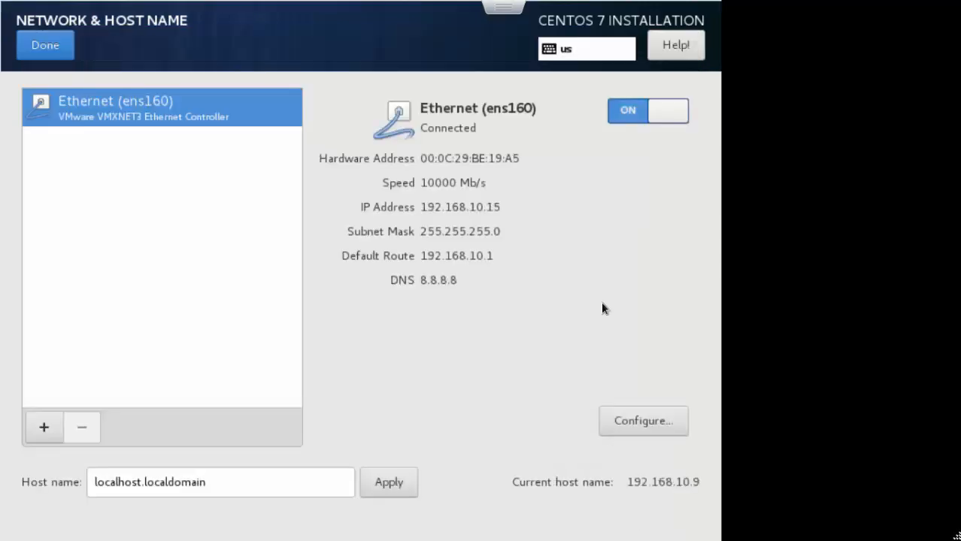
Step: Replace the host name with Test01, apply it, and return to the Installation Summary
double_click(225, 482)
click(254, 485)
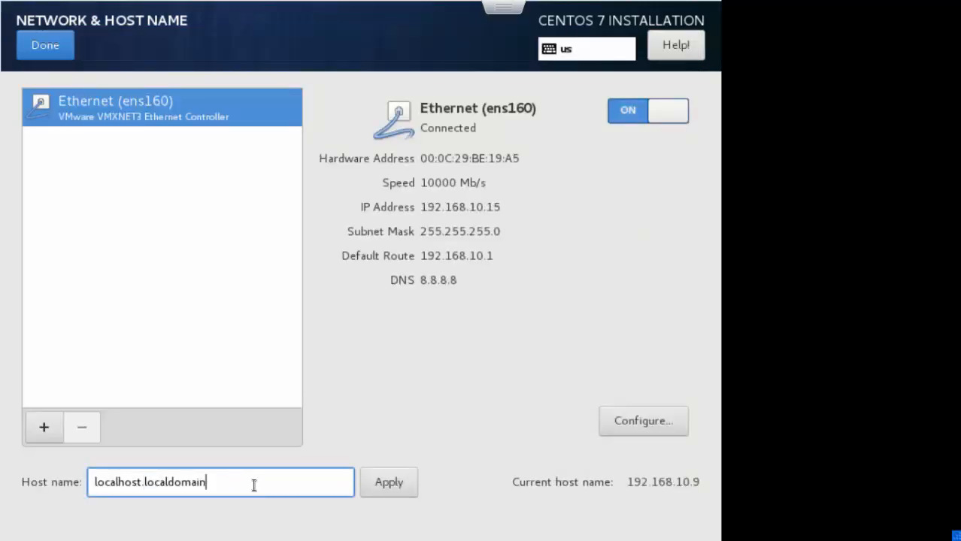
key(BackSpace)
key(BackSpace)
key(BackSpace)
key(BackSpace)
key(BackSpace)
key(BackSpace)
key(BackSpace)
key(BackSpace)
key(BackSpace)
key(BackSpace)
key(BackSpace)
key(BackSpace)
key(BackSpace)
key(BackSpace)
key(BackSpace)
key(BackSpace)
key(BackSpace)
key(BackSpace)
key(BackSpace)
key(BackSpace)
key(BackSpace)
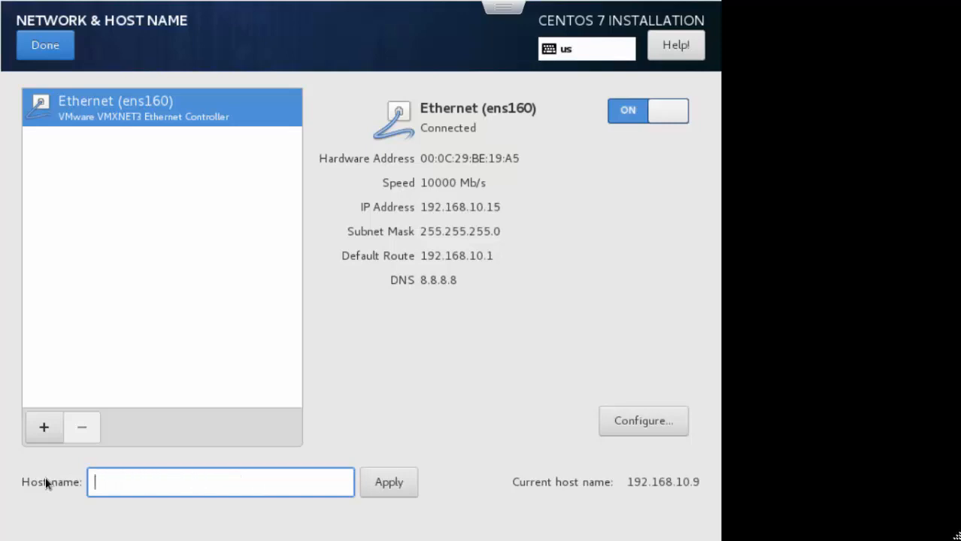
text(Test01)
click(407, 485)
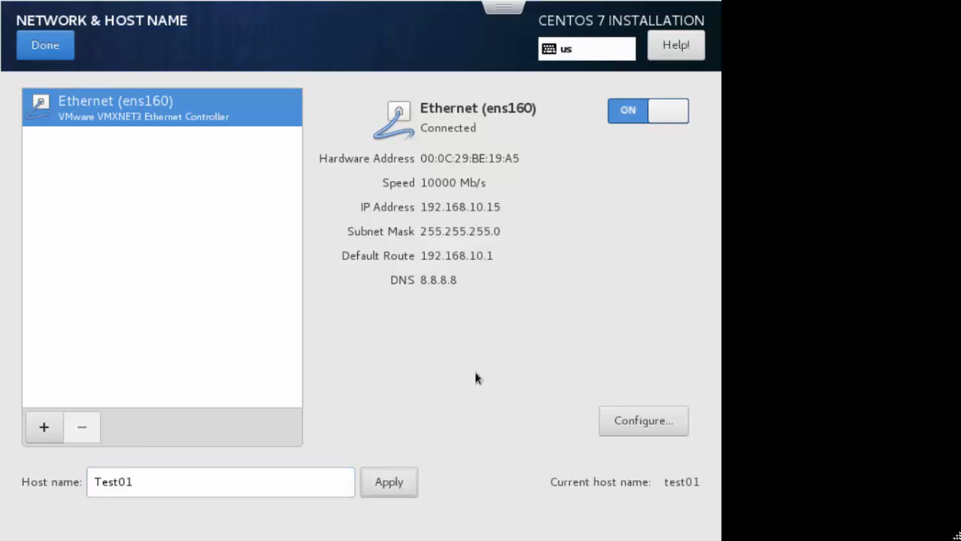
click(55, 47)
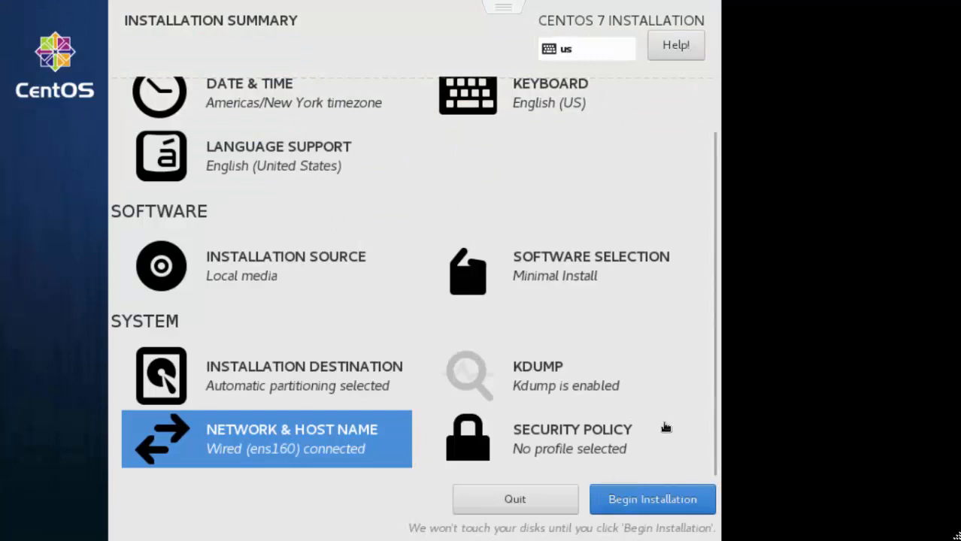
Step: Begin the installation and enter the root password and its confirmation
click(665, 499)
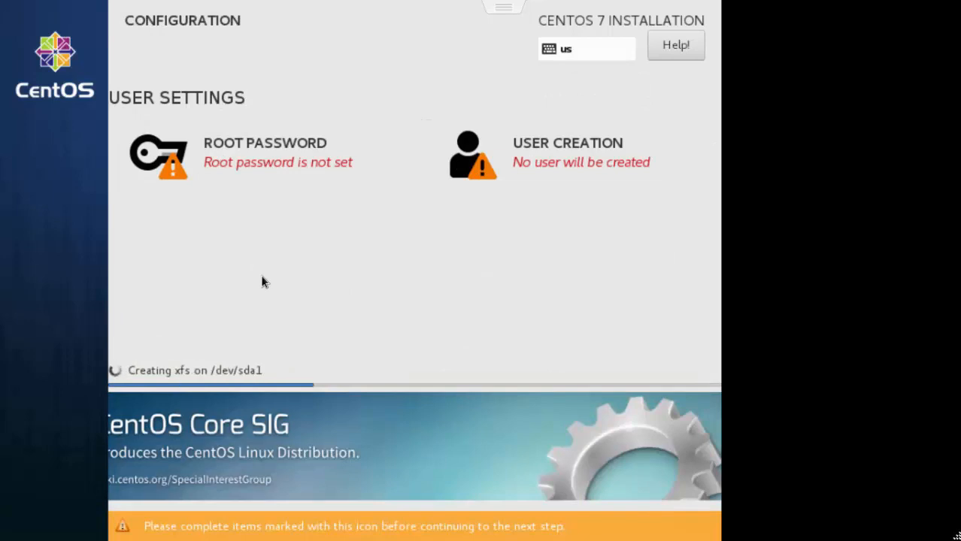
click(281, 155)
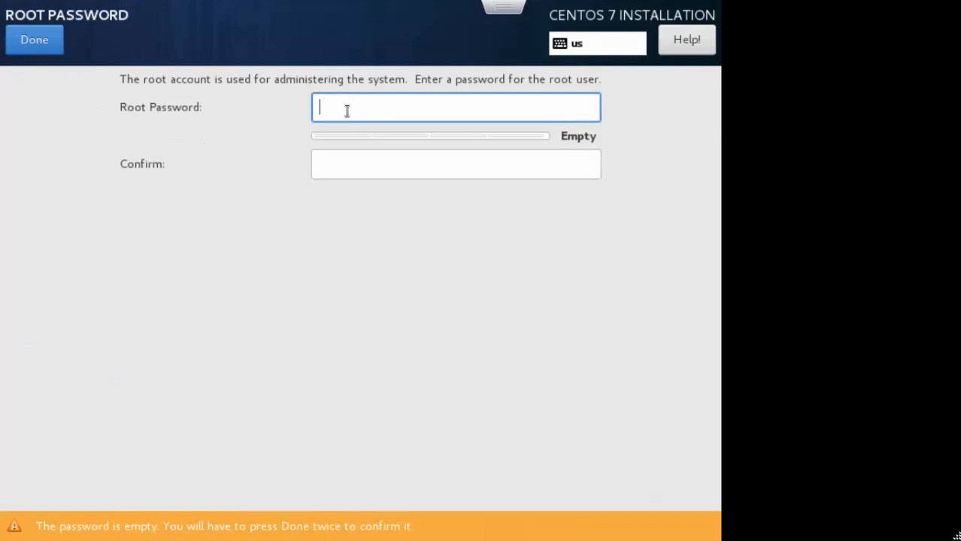
text(•••••)
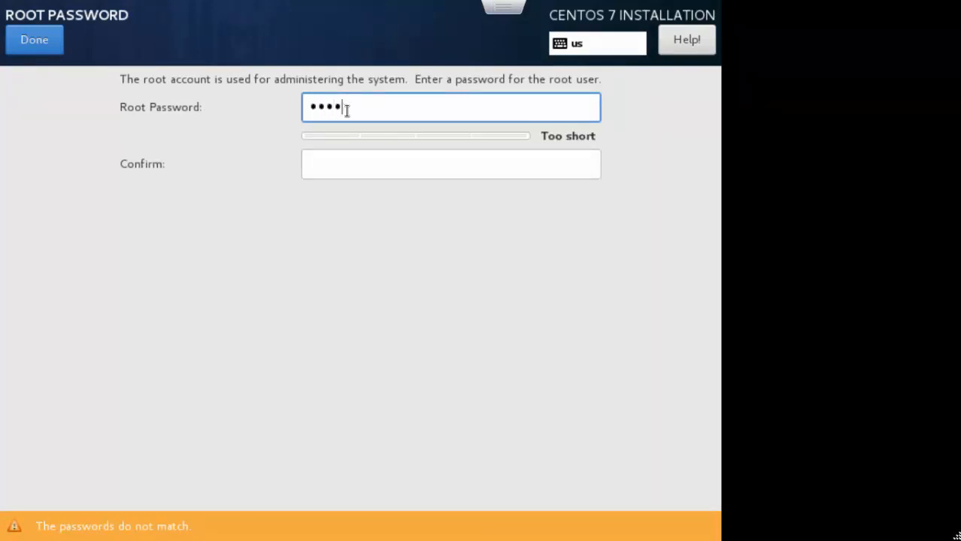
text(••••)
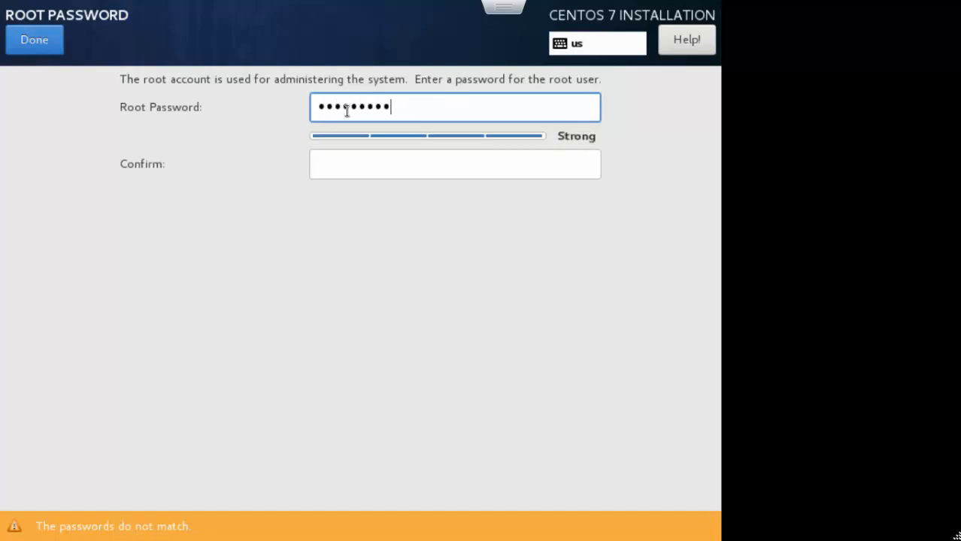
key(Tab)
text(•••••••)
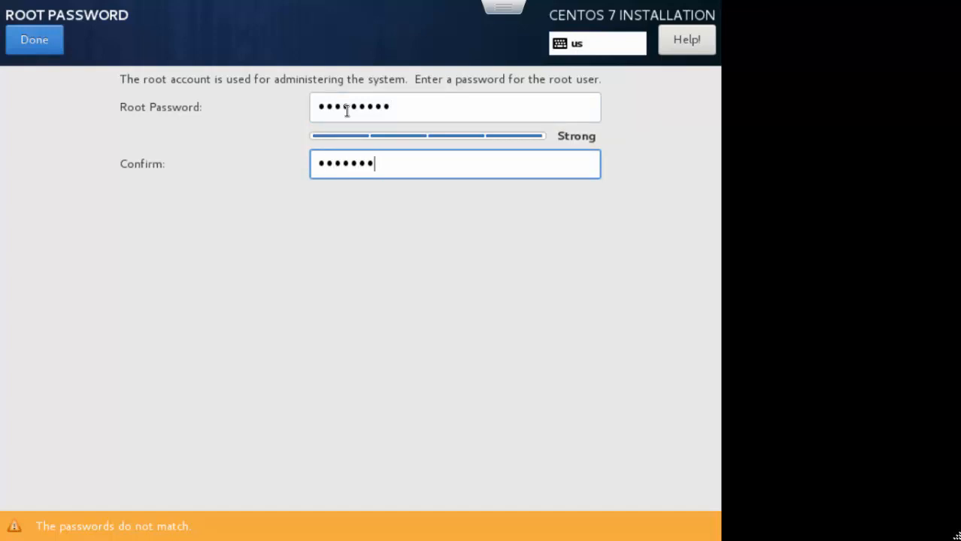
text(••)
click(35, 44)
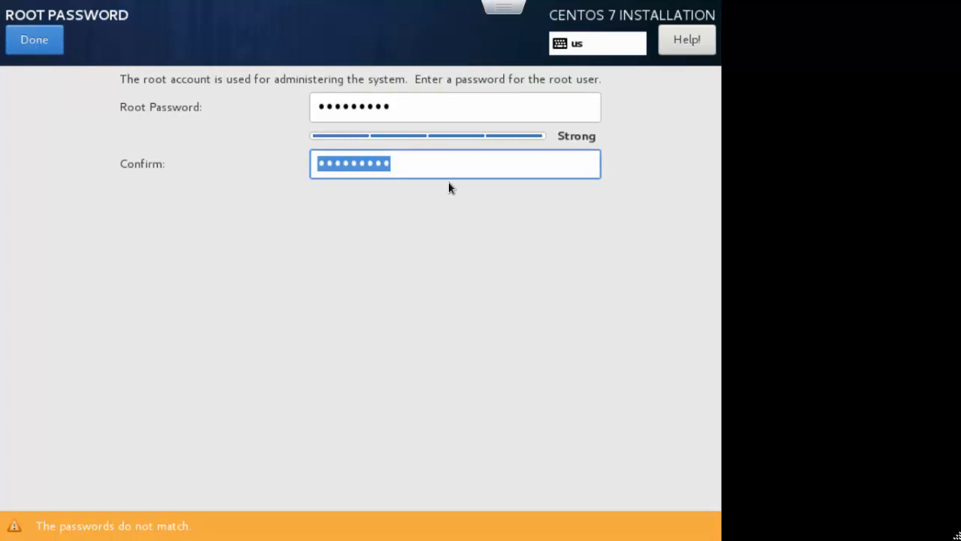
Step: Retype the mismatched confirmation so the root password is accepted
text(••••)
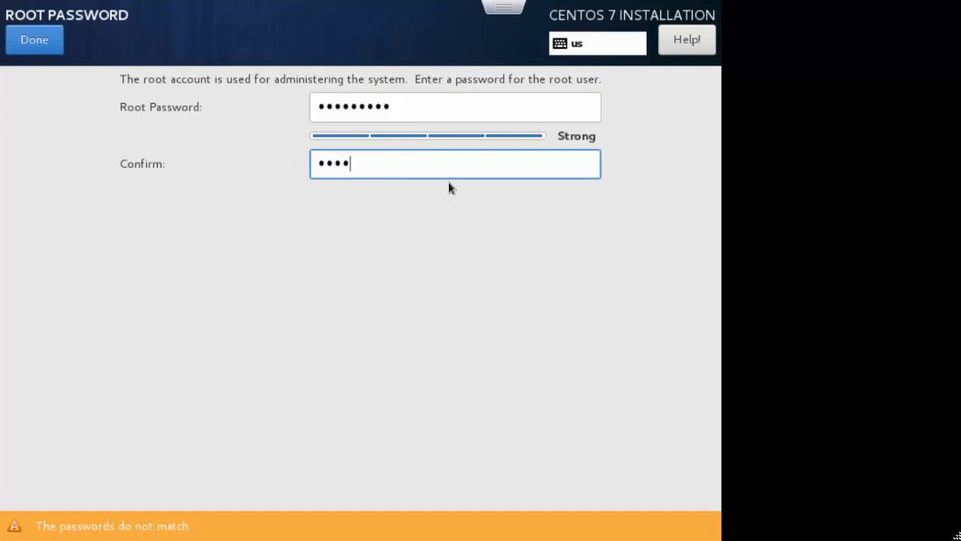
text(••••••)
key(BackSpace)
key(BackSpace)
key(BackSpace)
key(BackSpace)
key(BackSpace)
key(BackSpace)
key(BackSpace)
key(BackSpace)
key(BackSpace)
key(BackSpace)
key(BackSpace)
text(•••••••••)
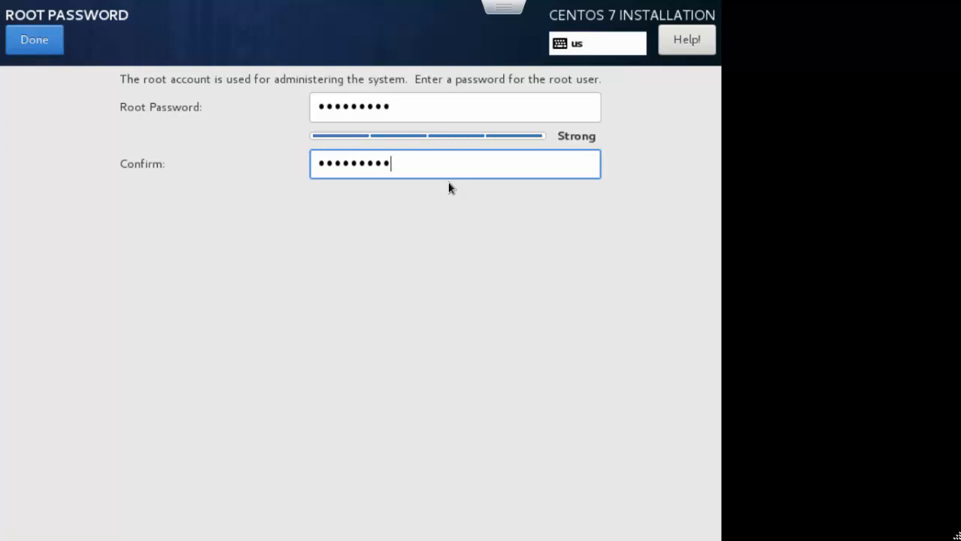
key(Return)
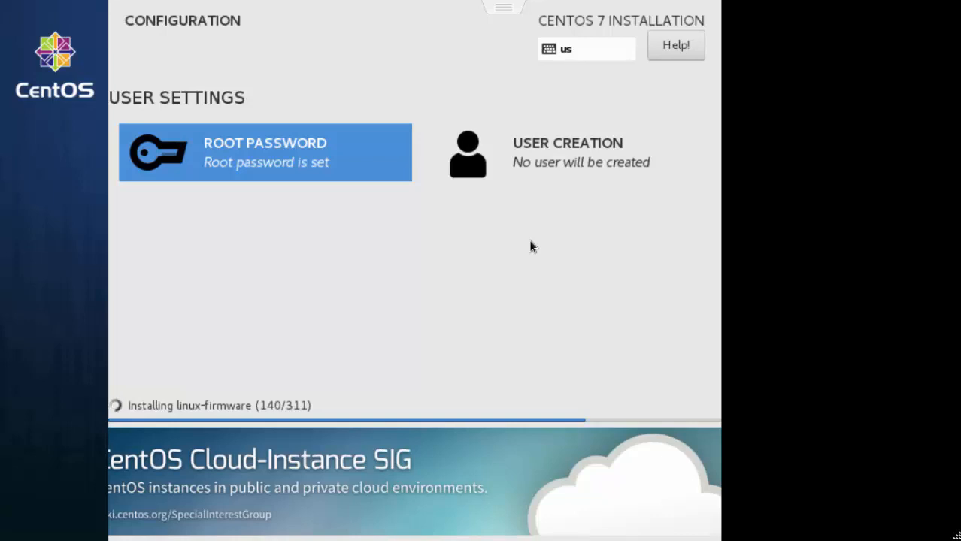
Step: Create an administrator user, entering its full name and a confirmed password
click(549, 150)
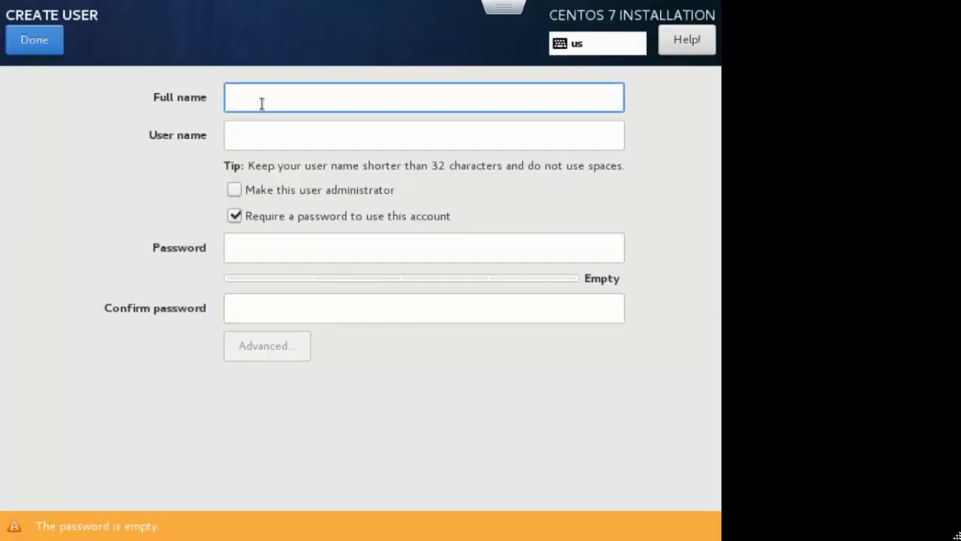
text(test)
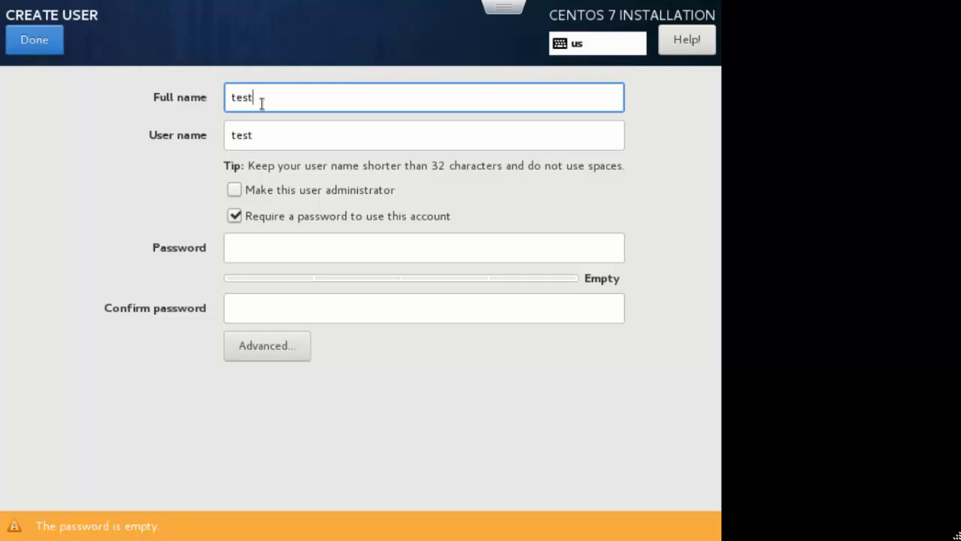
text(01)
click(235, 190)
click(247, 245)
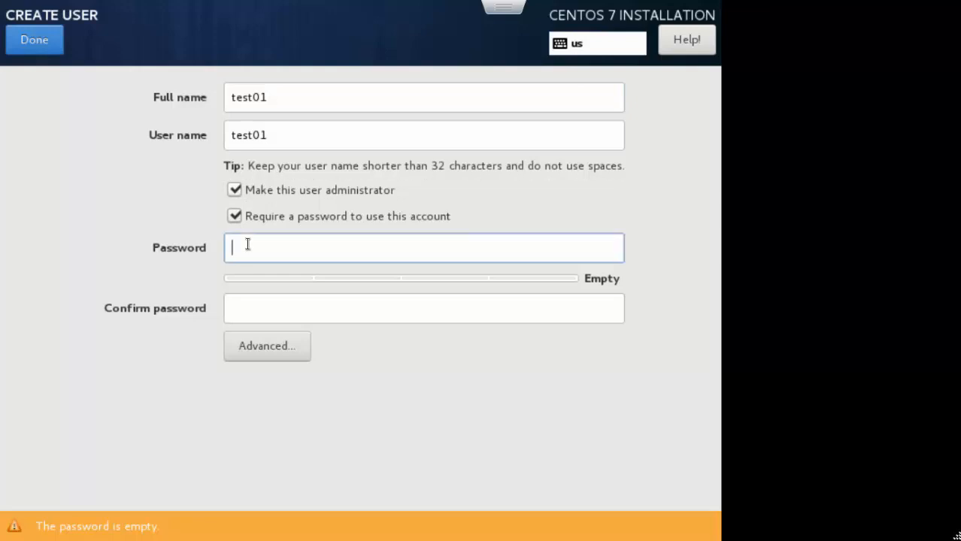
text(test0)
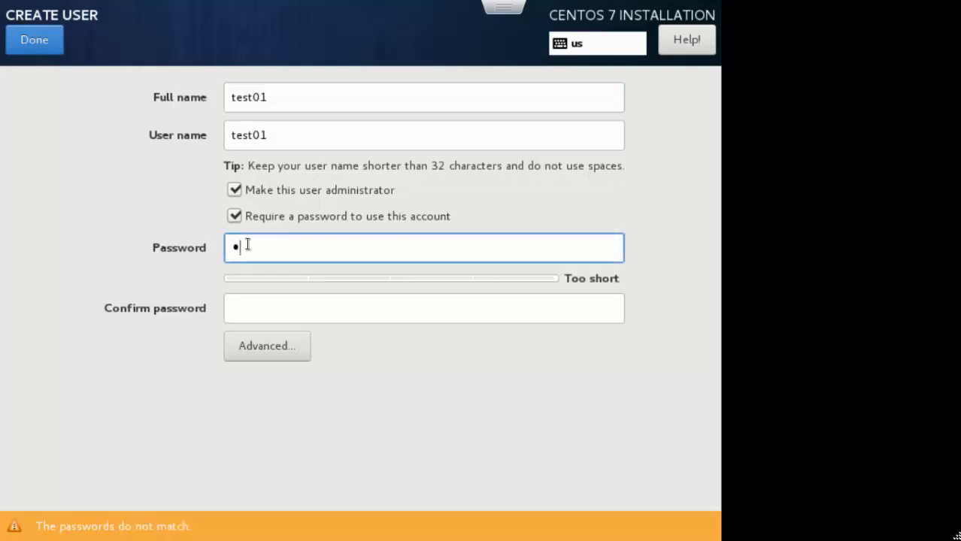
text(1@#)
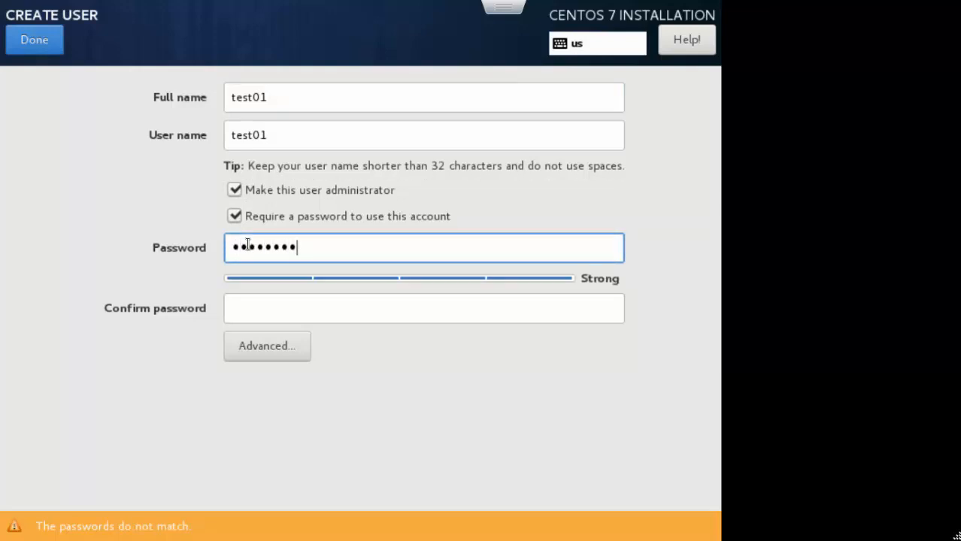
key(Tab)
text(test01@)
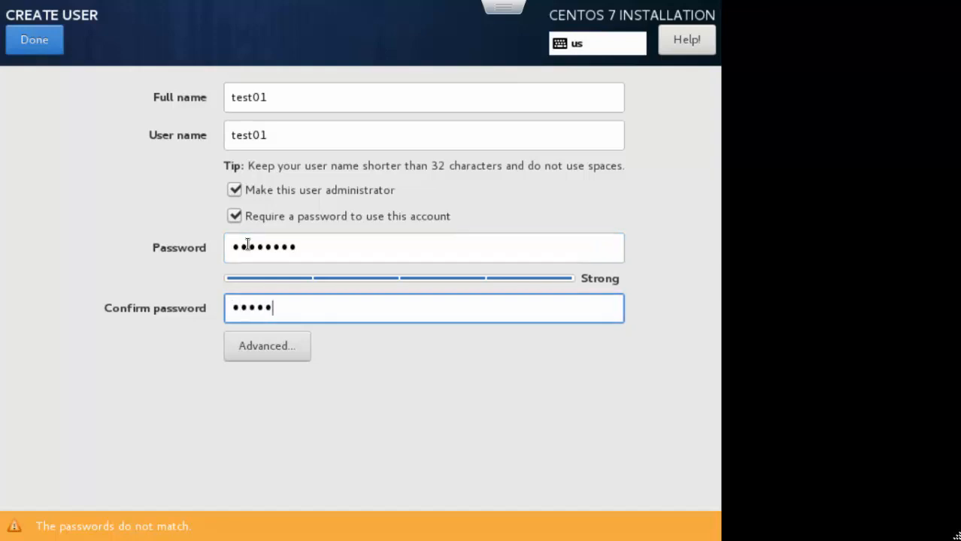
text(#)
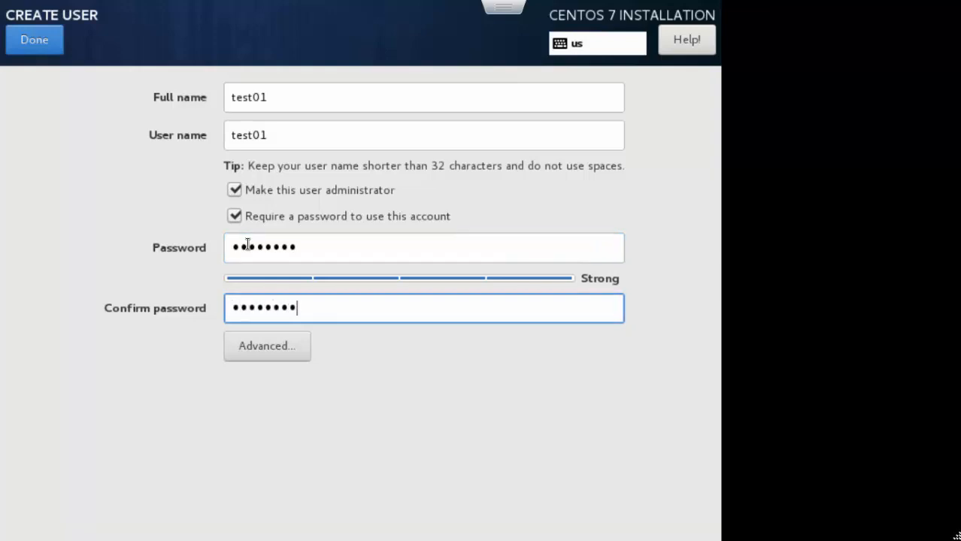
click(35, 41)
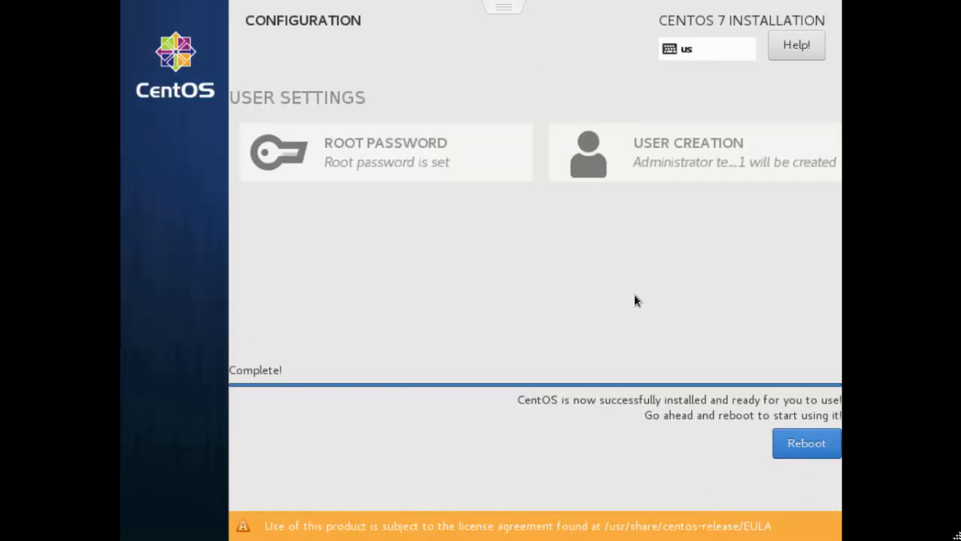
Step: Reboot the Test01 VM into the newly installed CentOS system
click(818, 451)
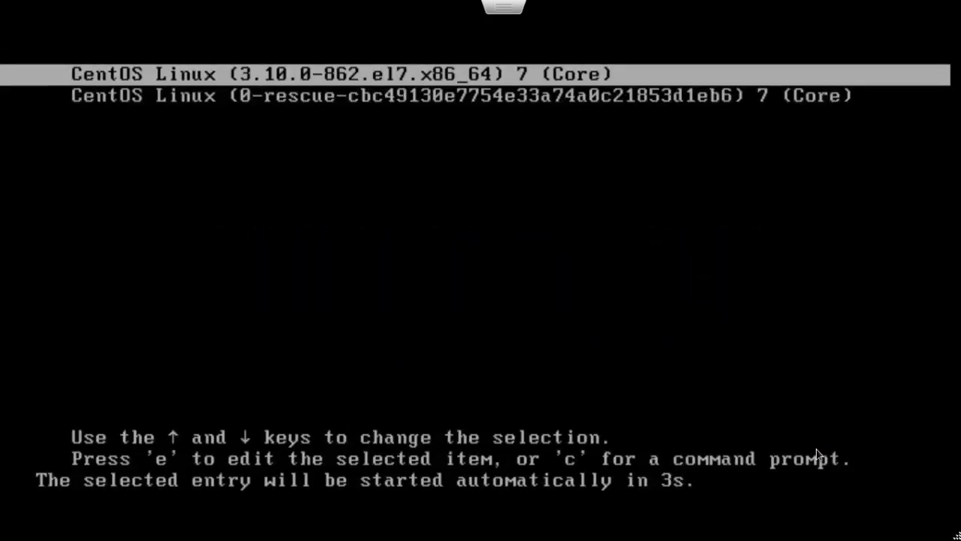
Step: Start the CentOS Linux 3.10.0-862.el7.x86_64 GRUB entry immediately
key(Return)
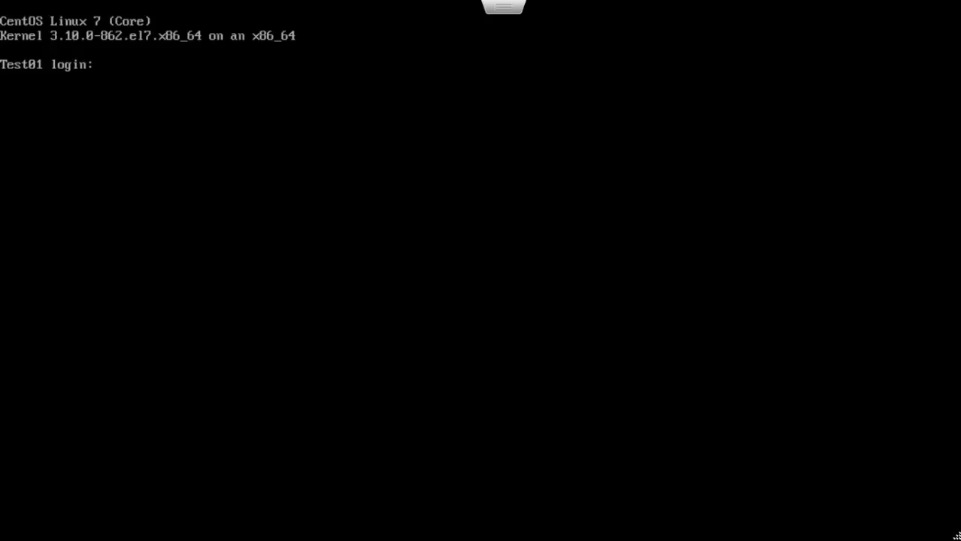
Step: Switch to PuTTY and connect over SSH on port 22 to 192.168.10.15
key(alt+Tab)
key(Tab)
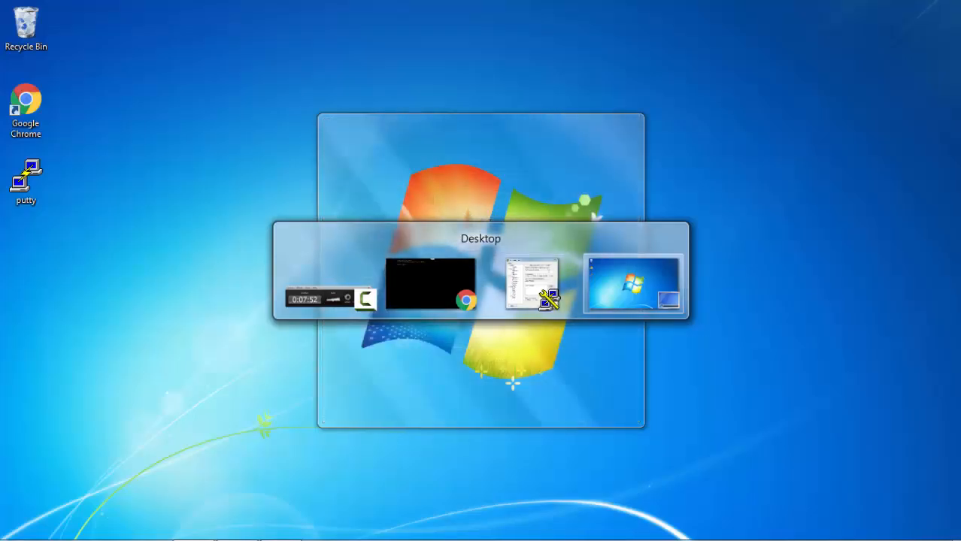
key(Tab)
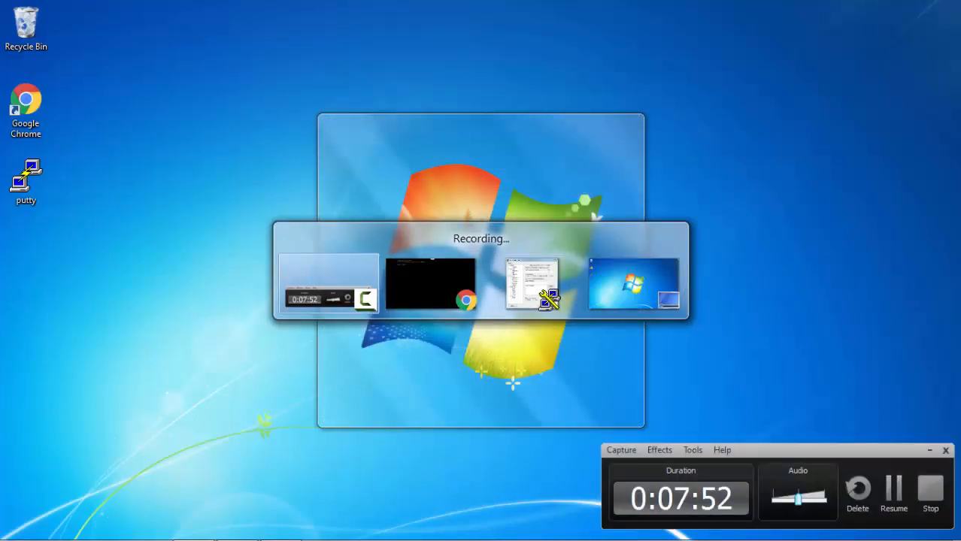
key(Tab)
key(Tab)
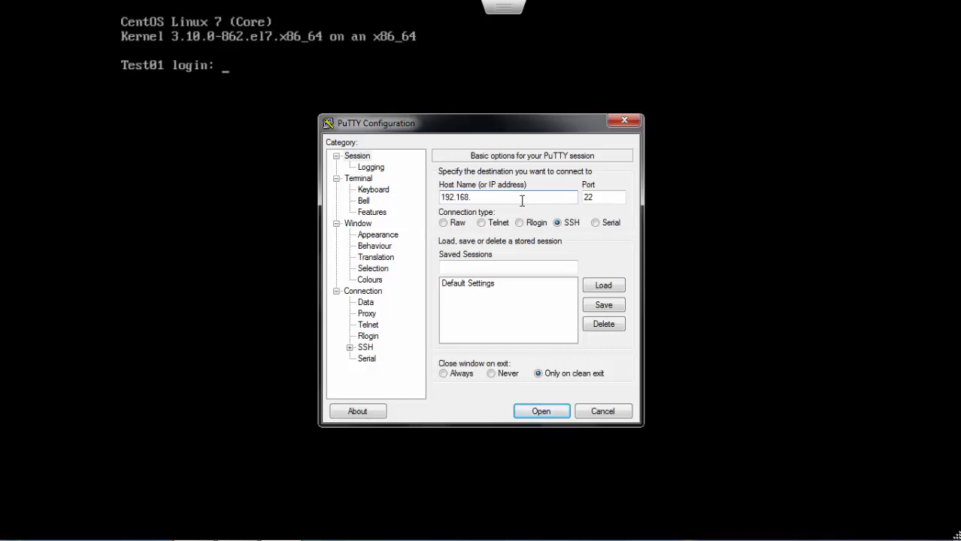
text(10.15)
click(561, 412)
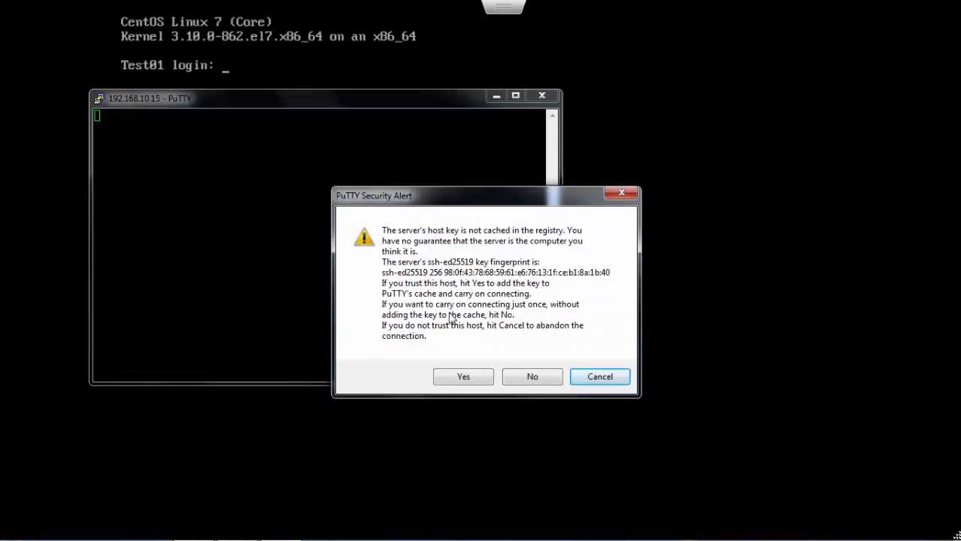
Step: Trust the server's ssh-ed25519 host key, then log in as the new user with its password
click(463, 379)
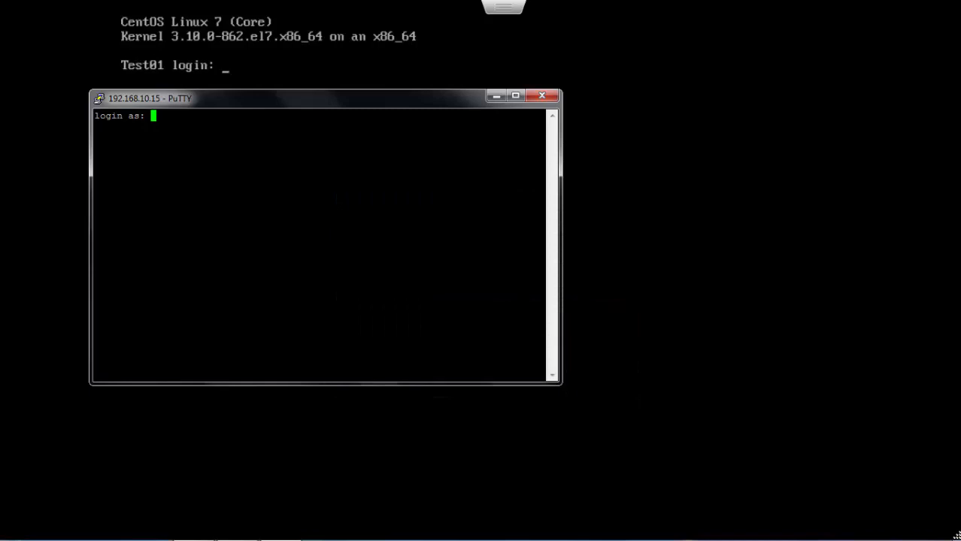
text(test01)
key(Return)
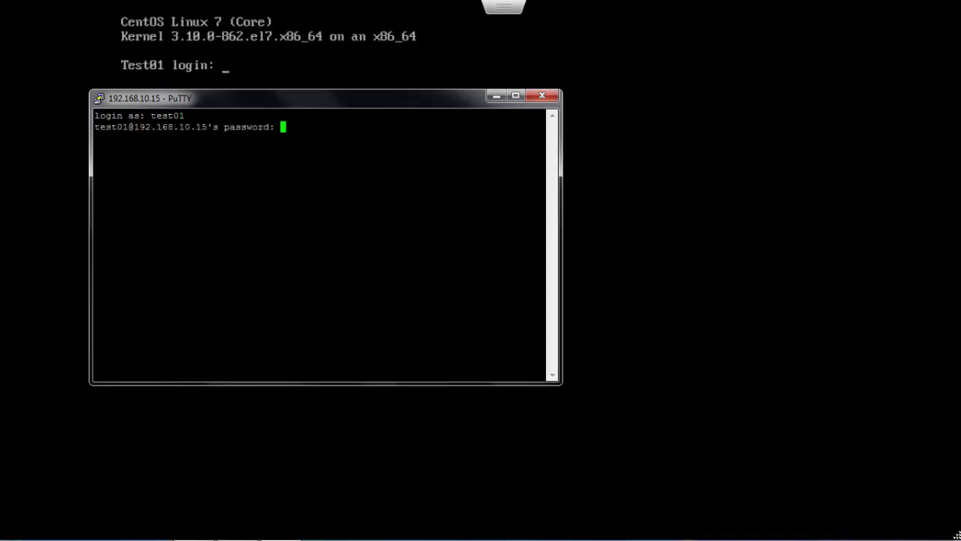
key(Return)
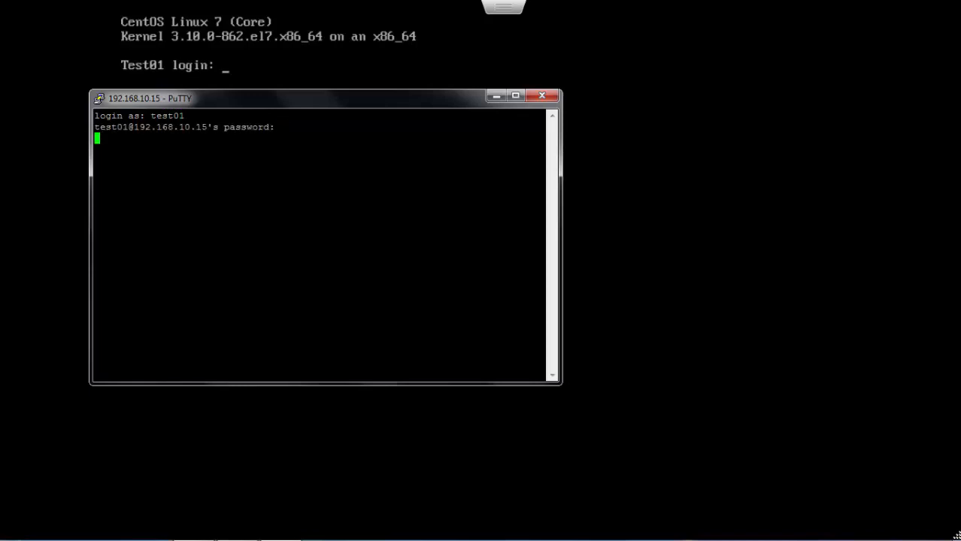
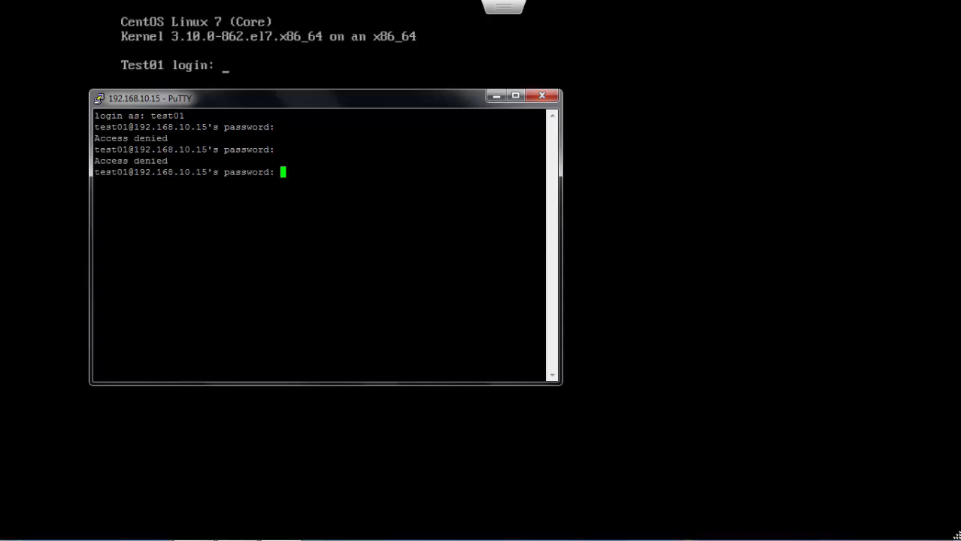
Step: Submit the test01 password at the third prompt to reach the Test01 shell
key(Return)
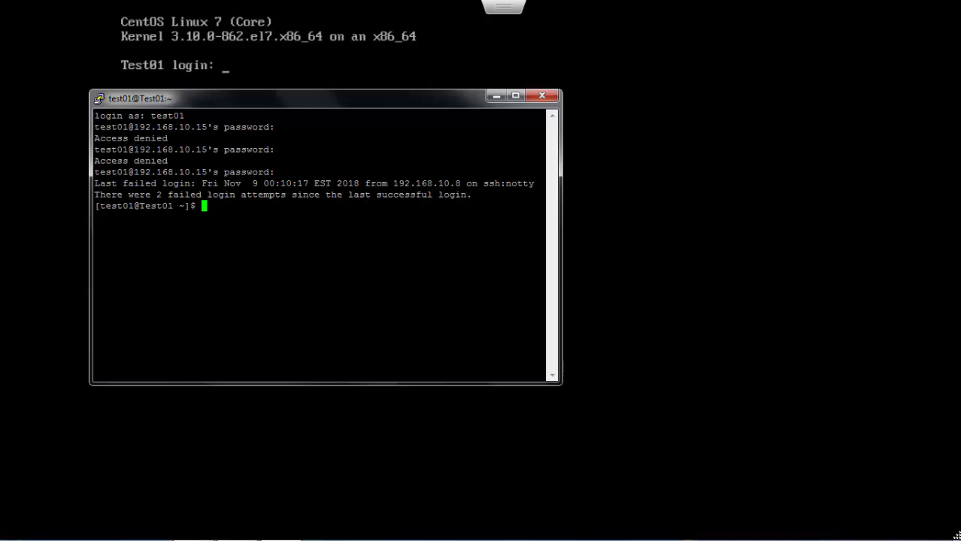
Step: Enlarge the PuTTY window and ping 8.8.8.8, stopping it to show 0% packet loss
drag(567, 387, 757, 487)
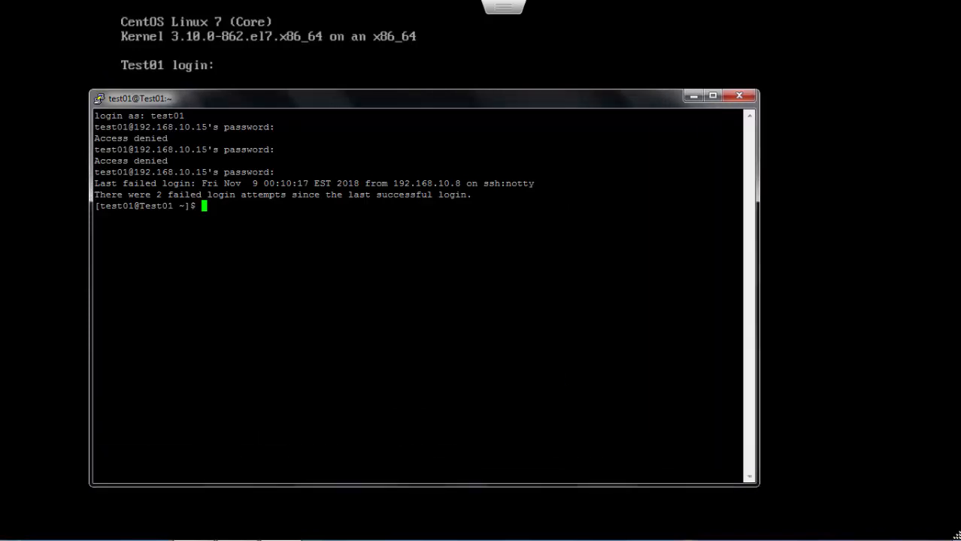
key(Return)
key(Return)
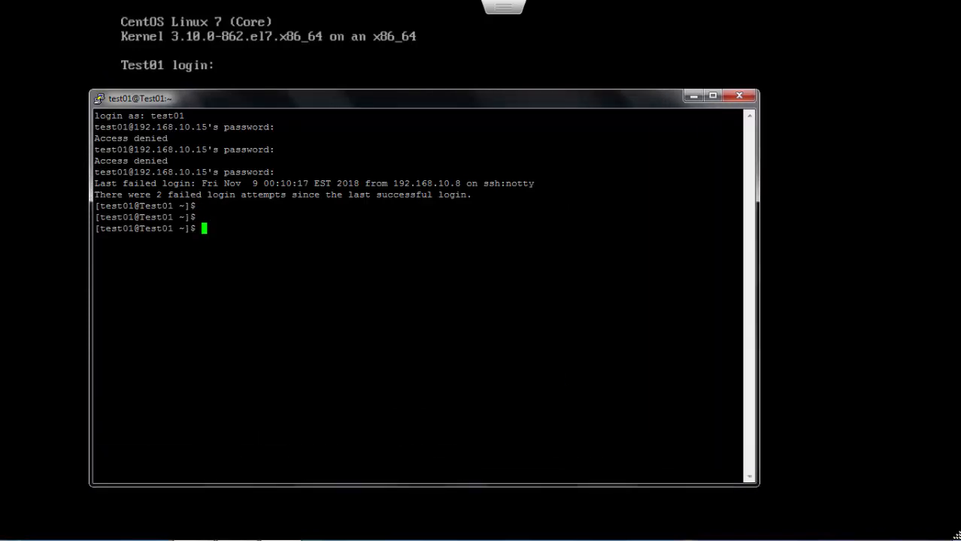
text(ping 8.8.8.8)
key(Return)
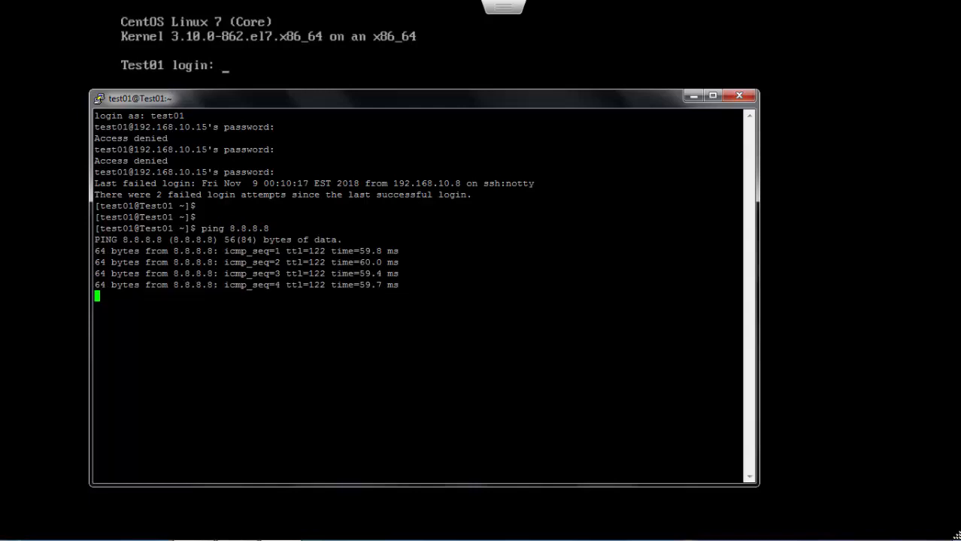
key(ctrl+c)
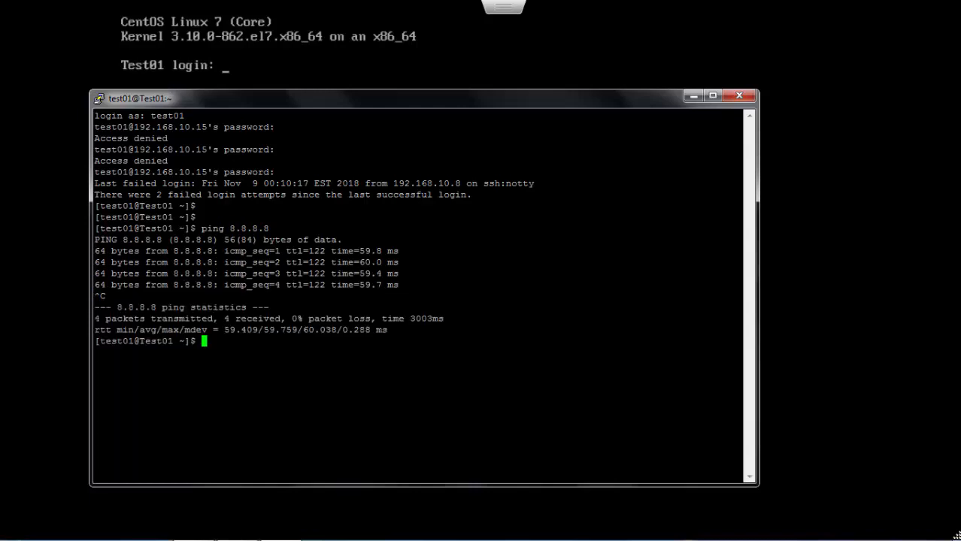
Step: List disk usage for all filesystems with df -ah
key(Return)
key(Return)
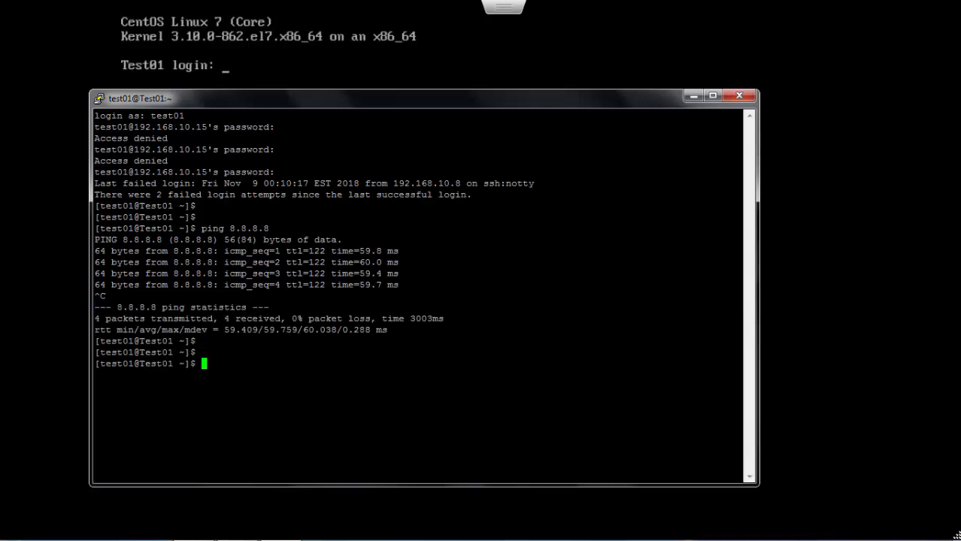
text(df -ah)
key(Return)
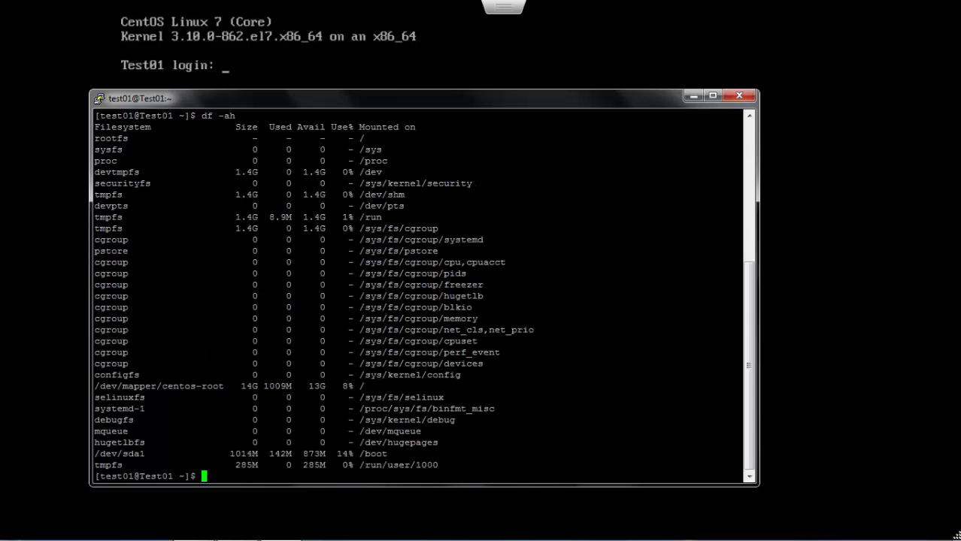
Step: Display /etc/redhat-release, showing CentOS Linux release 7.5.1804
key(Return)
key(Return)
key(Return)
key(Return)
text(cat)
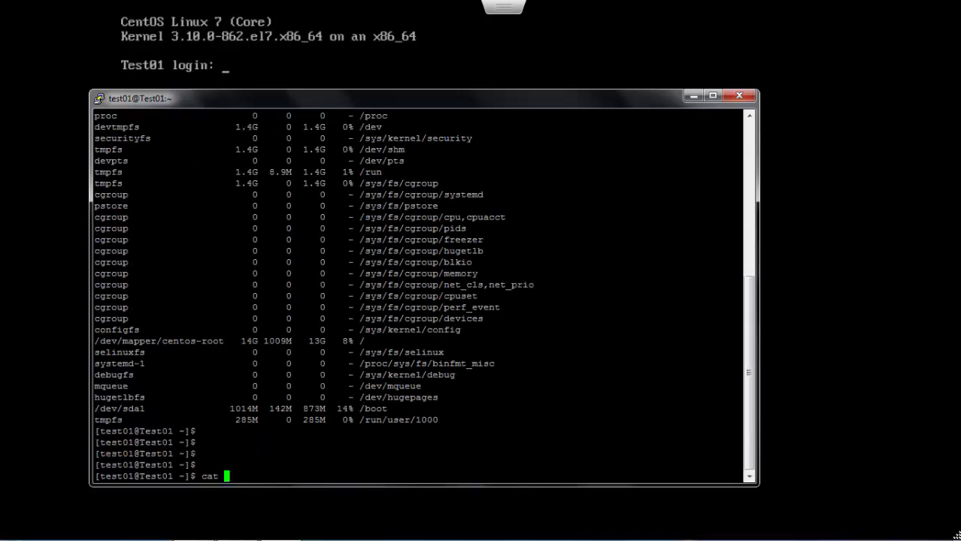
key(BackSpace)
key(BackSpace)
key(BackSpace)
key(BackSpace)
text(cat /etc/red)
key(Tab)
key(Return)
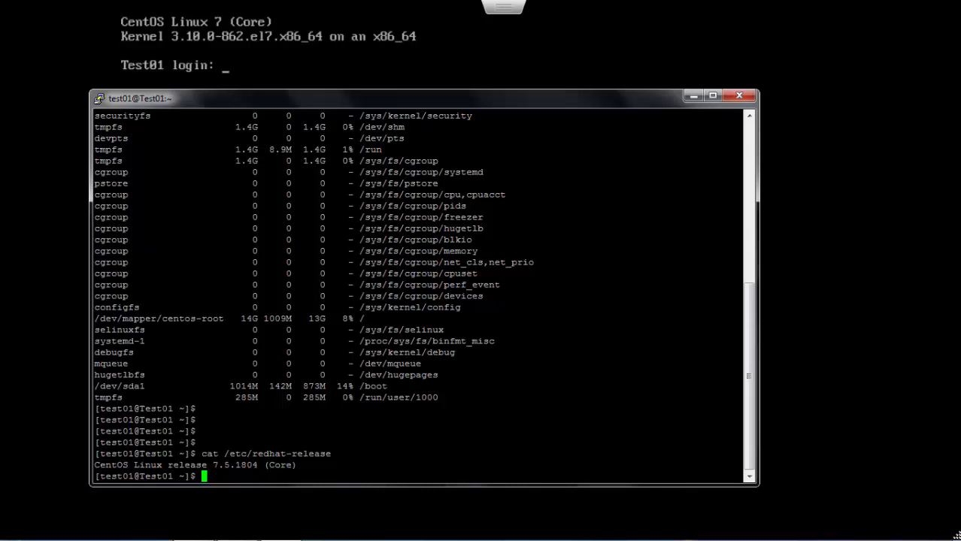
Step: Run uname -a to show kernel 3.10.0-862.el7.x86_64
key(Return)
key(Return)
key(Return)
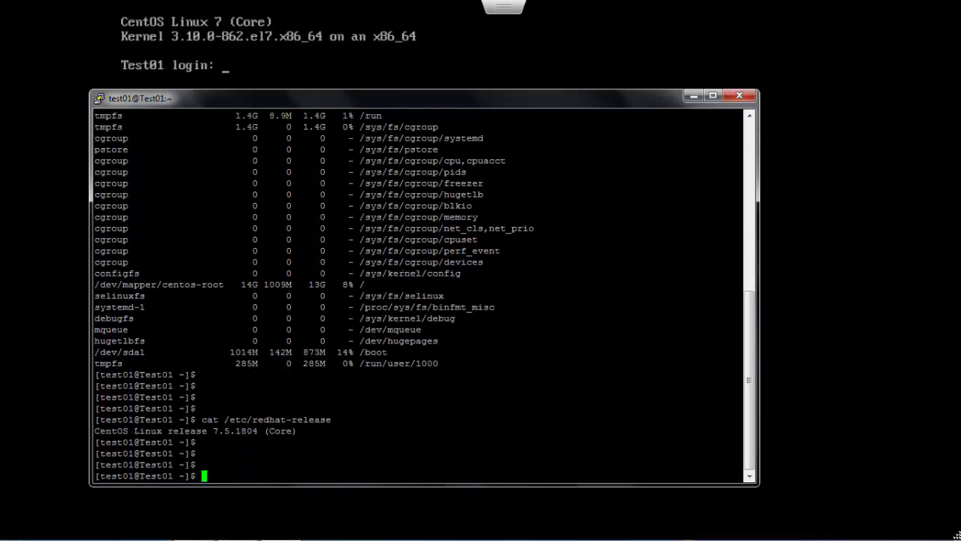
text(uname -a)
key(Return)
key(Return)
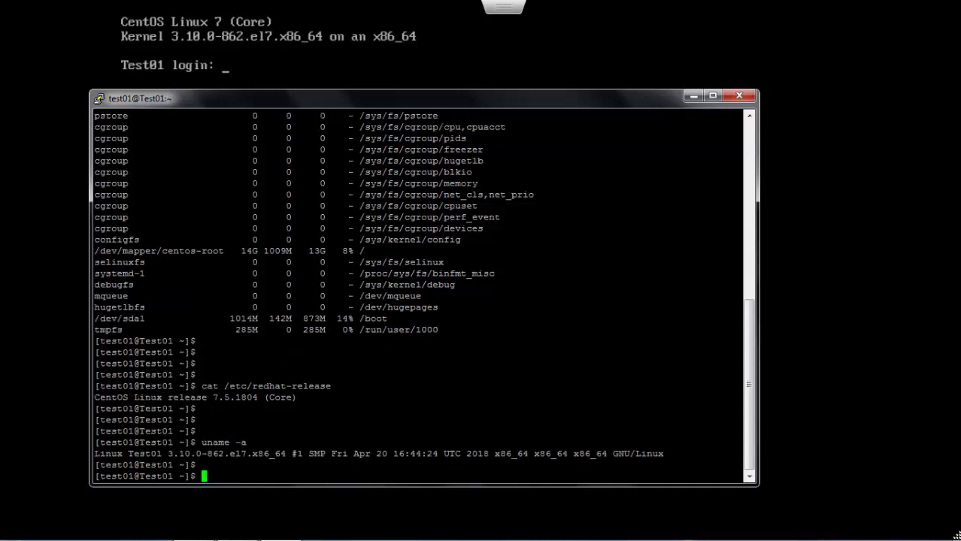
key(Return)
key(Return)
key(Return)
key(Return)
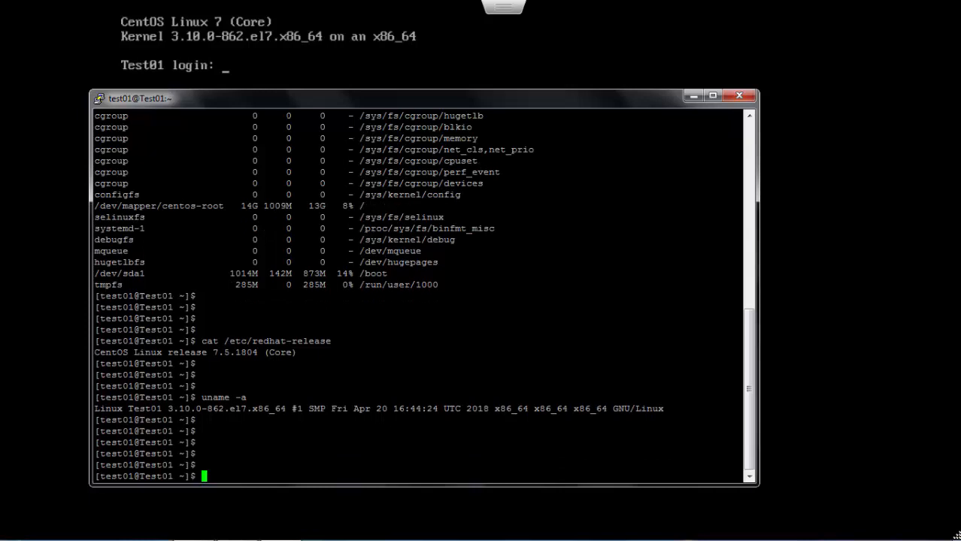